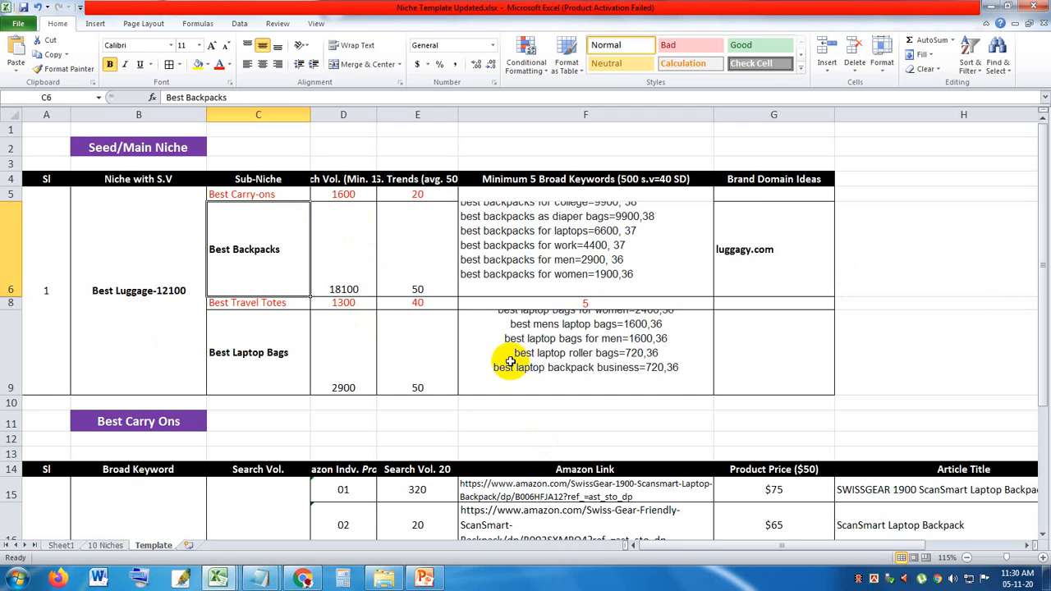
click(403, 358)
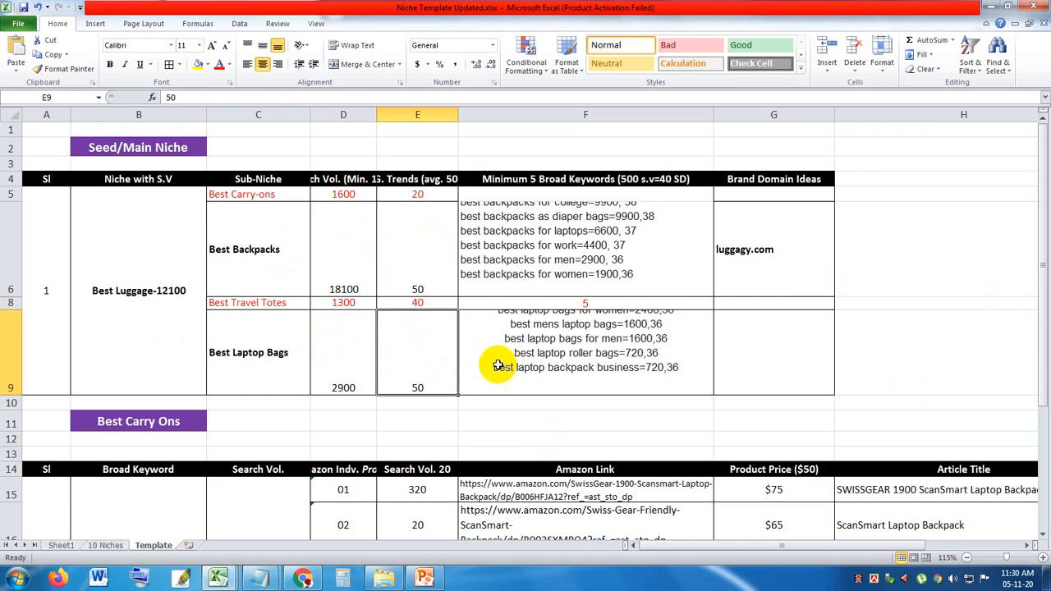
scroll(498, 366, down, 9)
scroll(530, 419, up, 9)
click(888, 258)
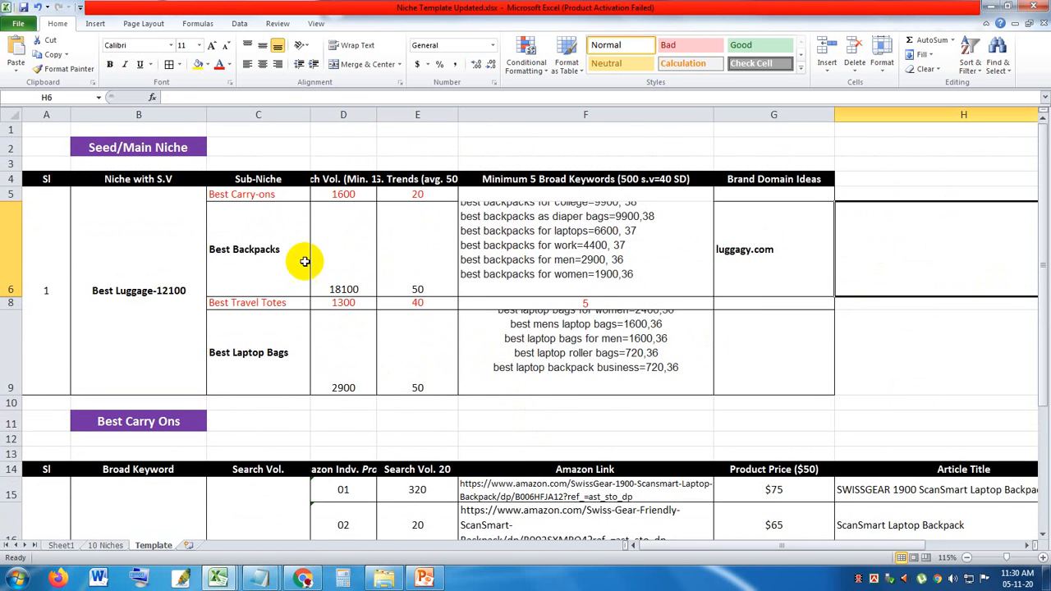
Step: Copy the sub-niche text "Best Backpacks" from cell C6 of the Template sheet
click(259, 255)
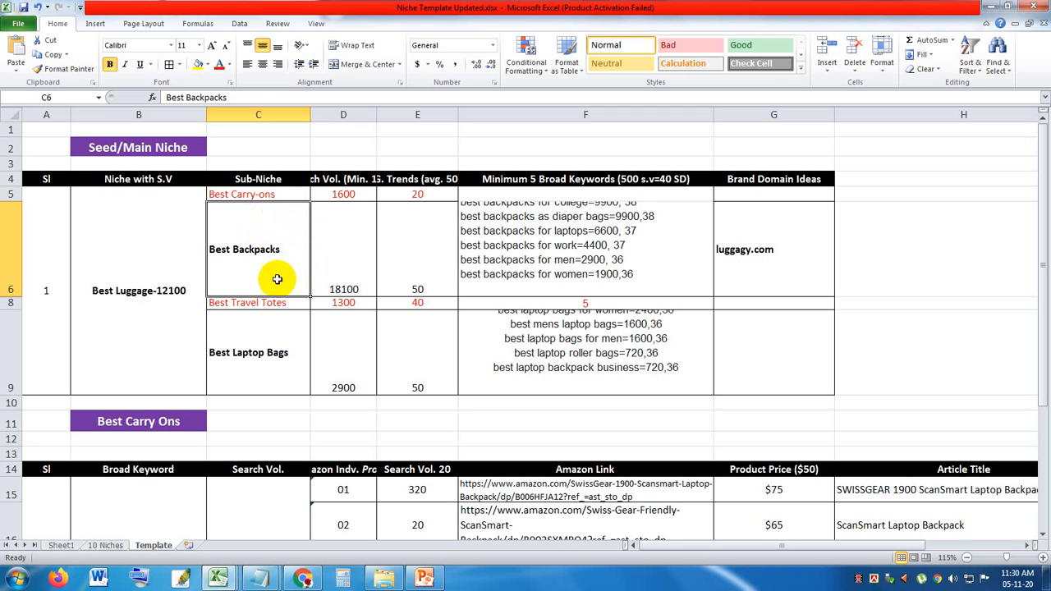
drag(245, 98, 164, 98)
key(ctrl+c)
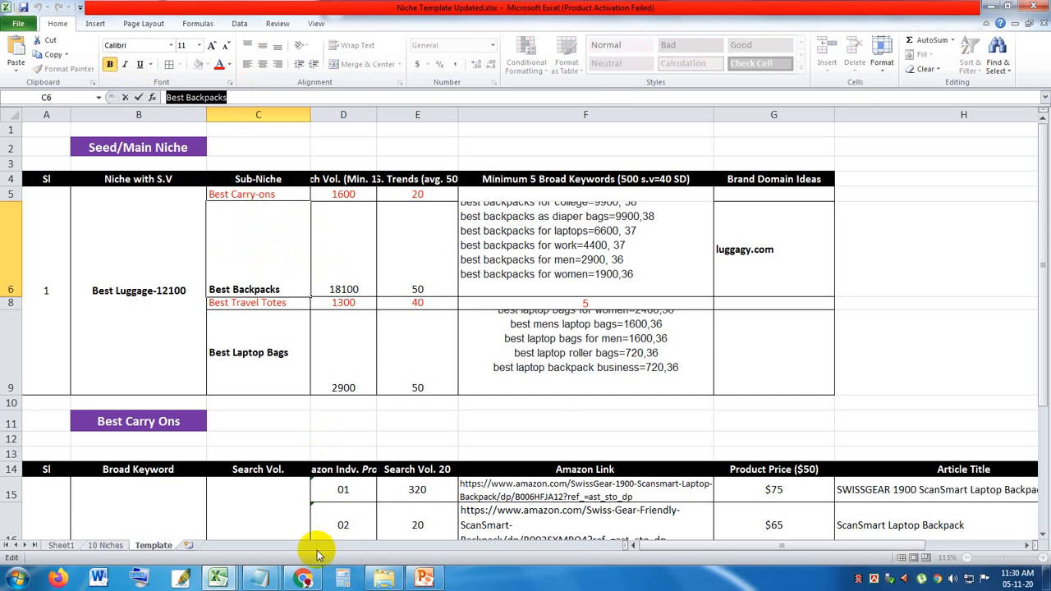
Step: Switch to Ahrefs Keywords Explorer in Chrome and search Google United States for the copied keyword "Best Backpacks"
click(302, 575)
scroll(394, 314, down, 3)
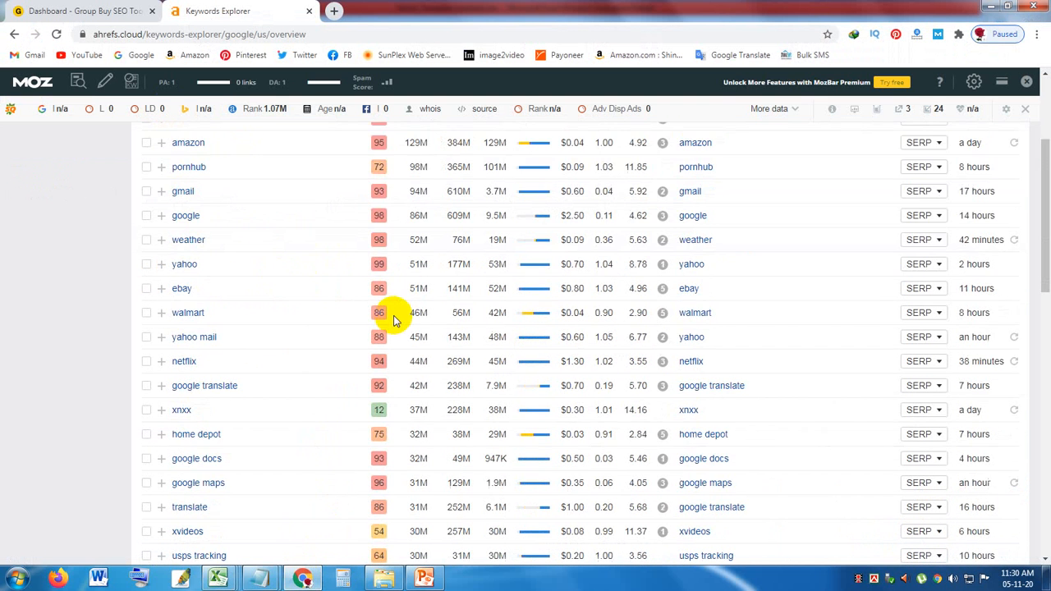
scroll(380, 317, up, 3)
click(123, 139)
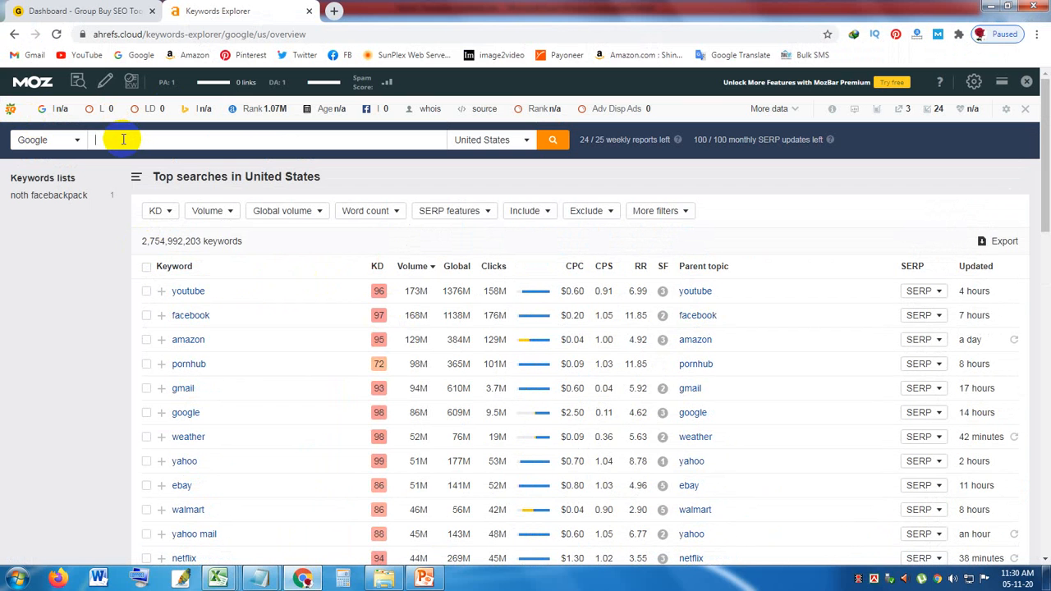
key(ctrl+v)
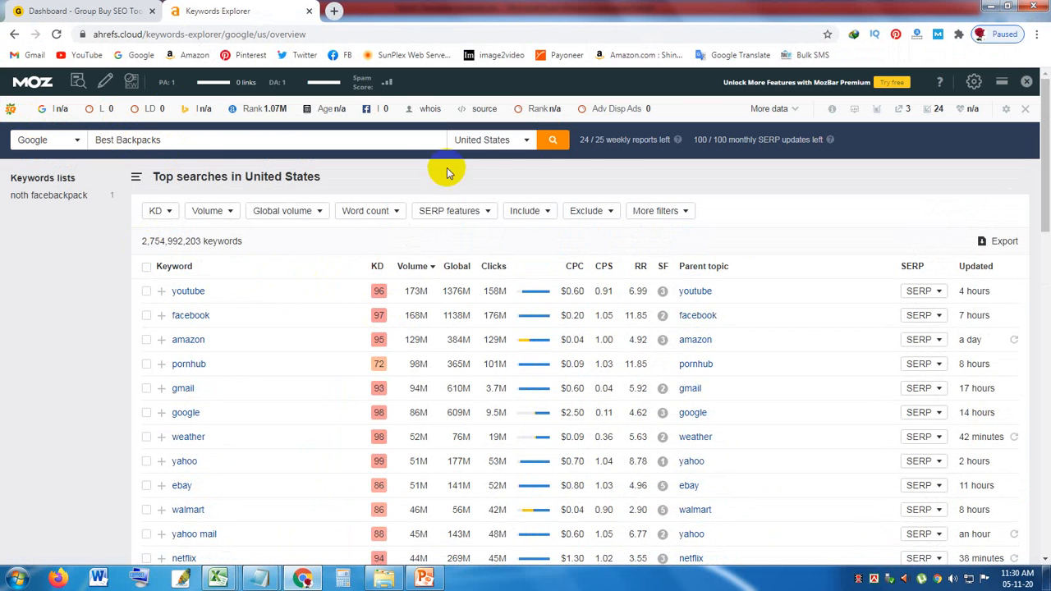
click(555, 143)
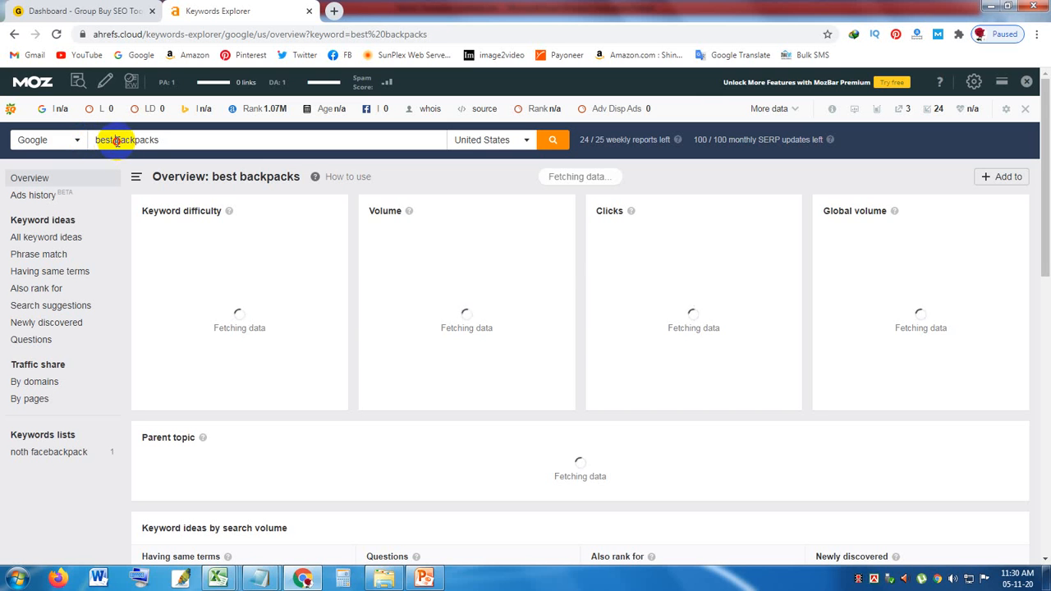
Step: Examine the overview metrics for "best backpacks", including keyword difficulty, volume, clicks and SERP position history
drag(115, 141, 50, 144)
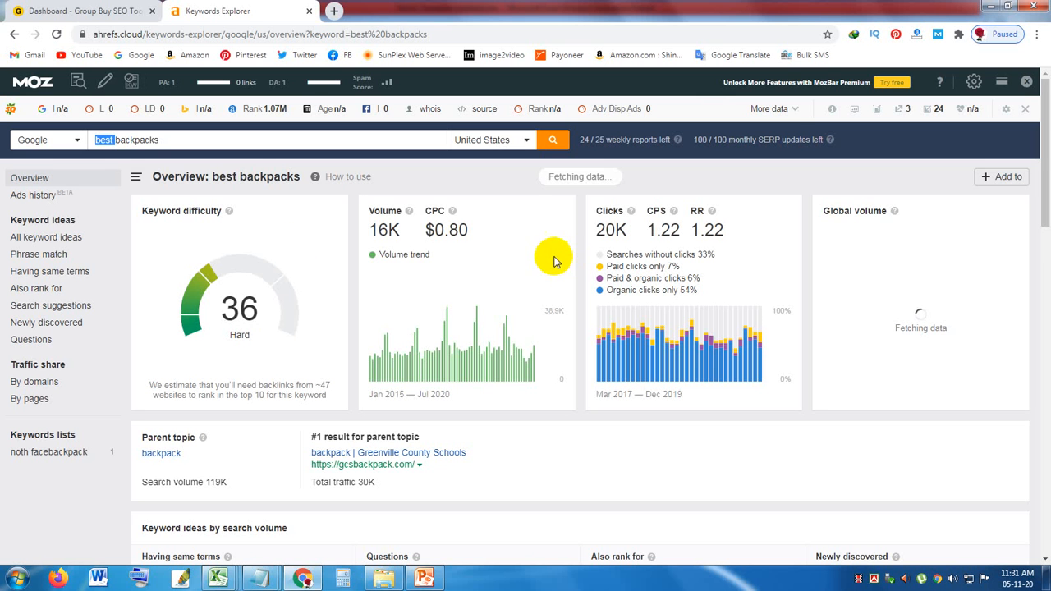
scroll(257, 321, down, 1)
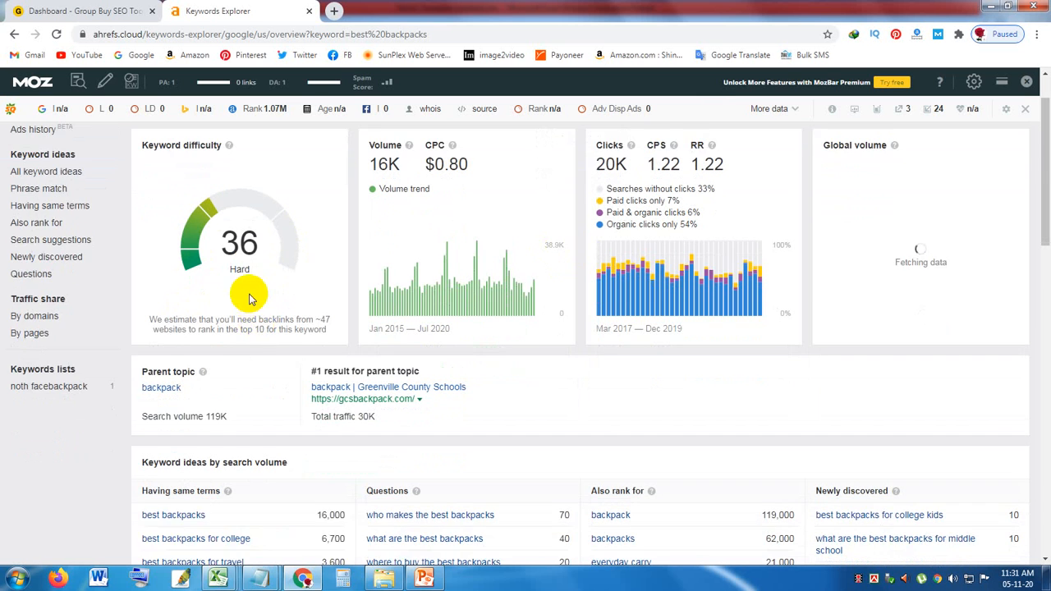
scroll(263, 320, down, 3)
scroll(329, 377, down, 5)
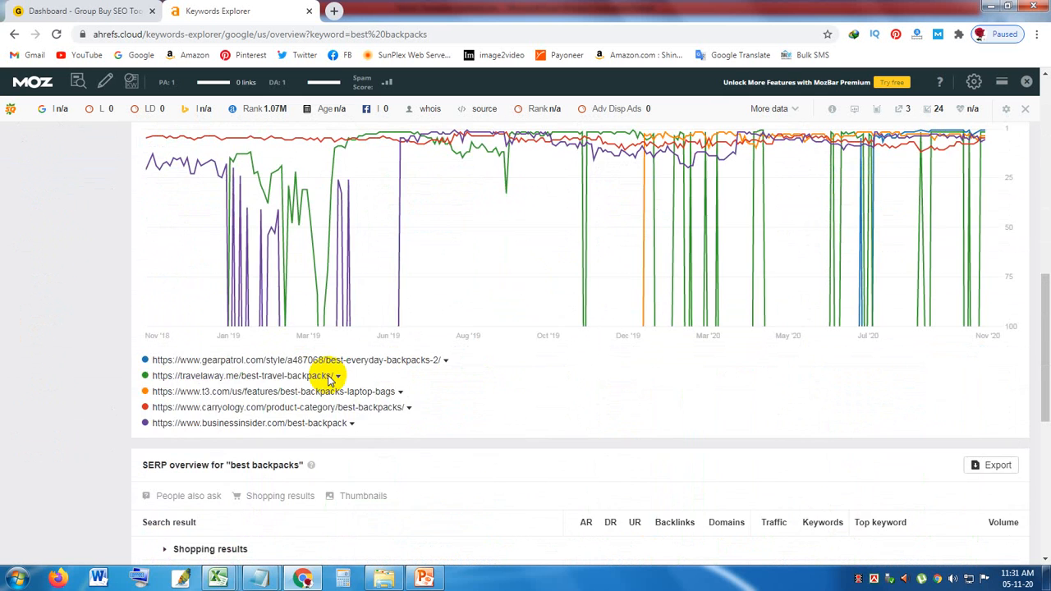
scroll(328, 375, up, 8)
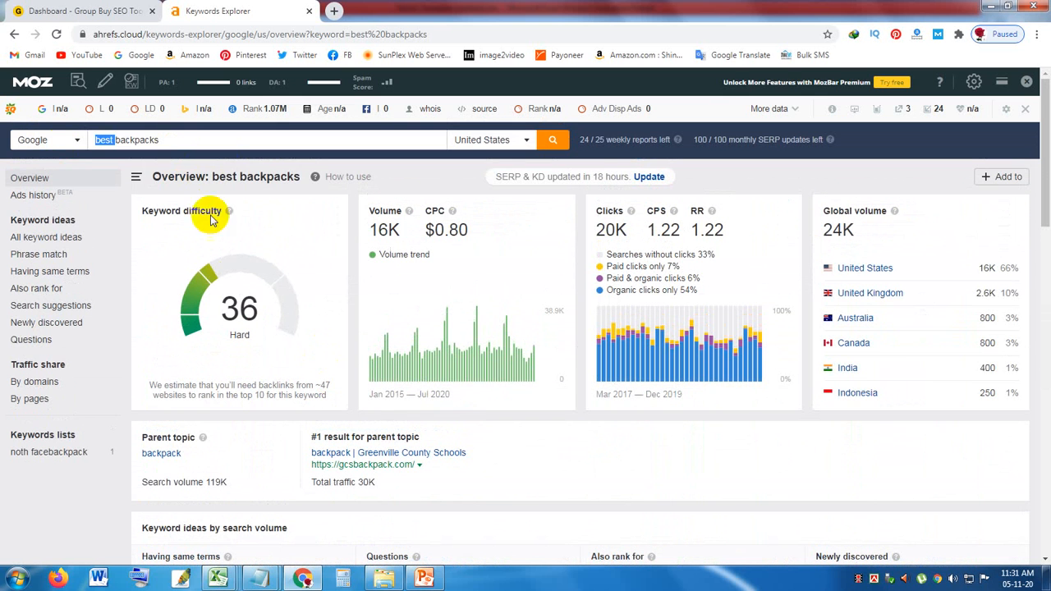
click(193, 147)
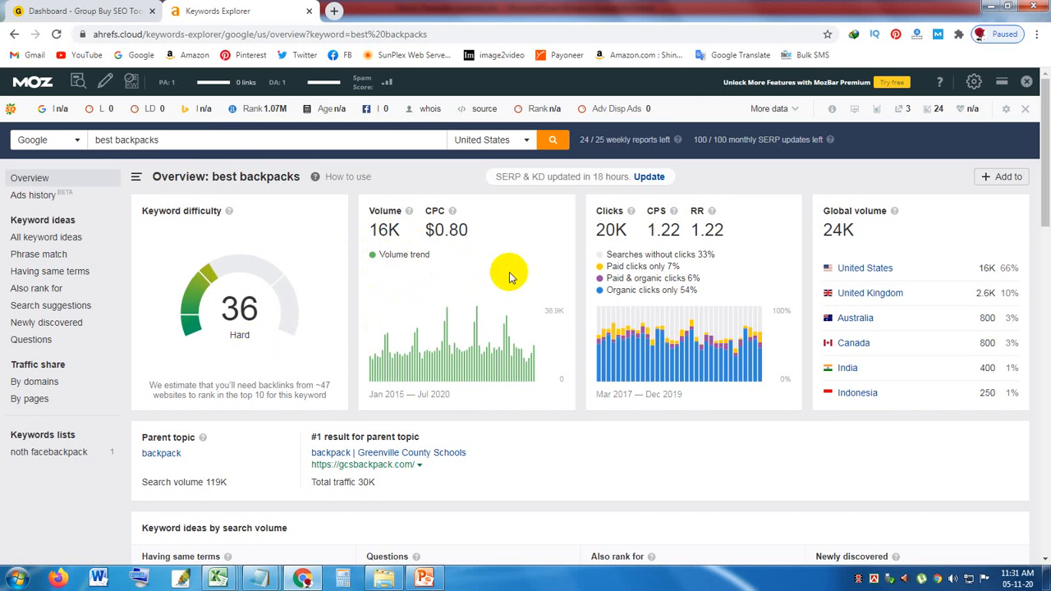
Step: Set the SERP position history chart for "best backpacks" to the 6 months period
scroll(483, 354, down, 3)
scroll(330, 380, down, 3)
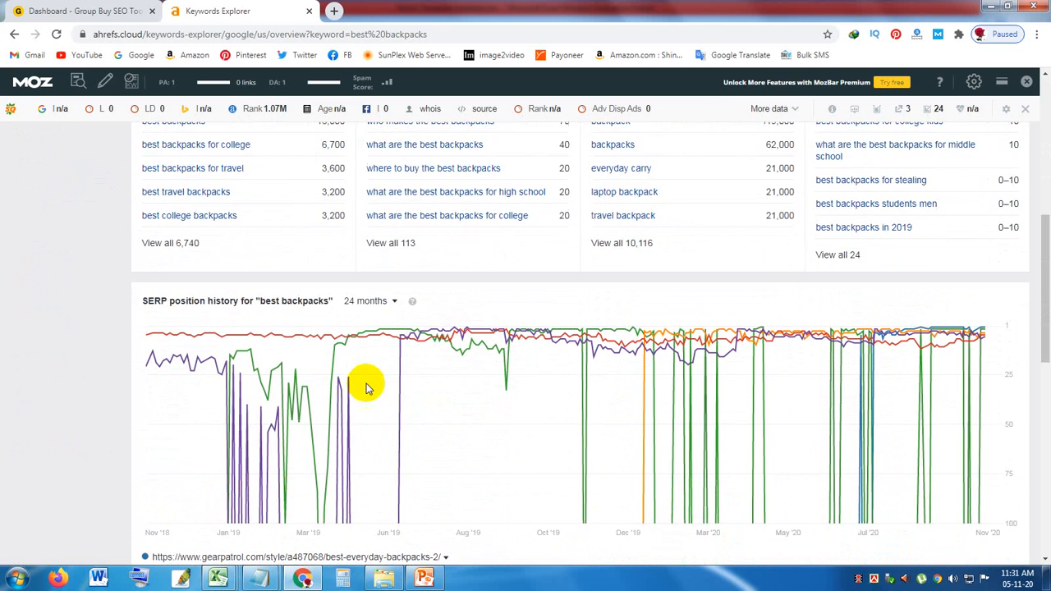
scroll(336, 399, down, 2)
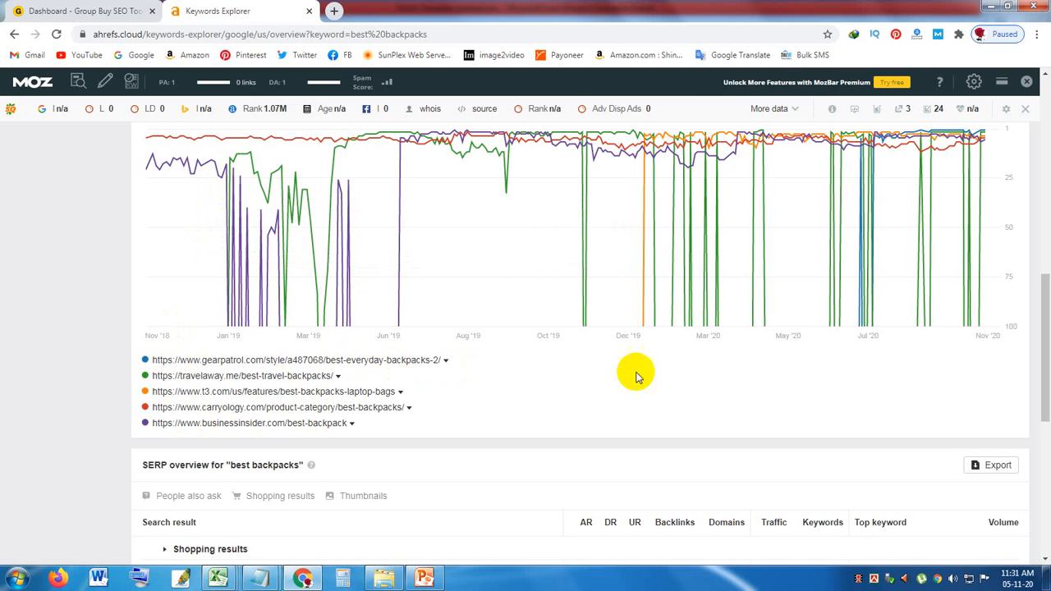
scroll(901, 310, up, 1)
scroll(781, 304, up, 2)
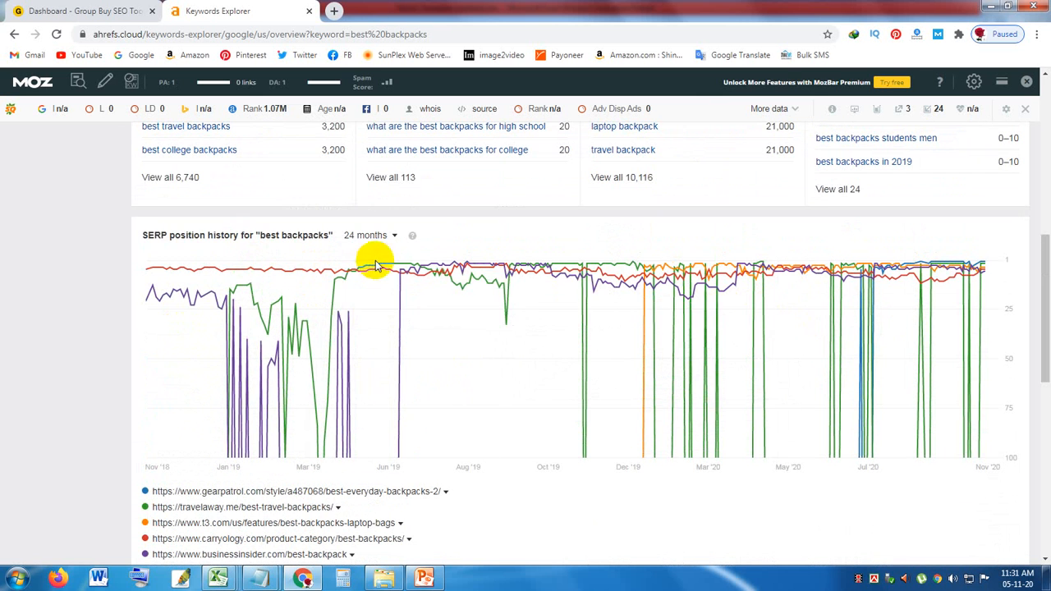
click(391, 236)
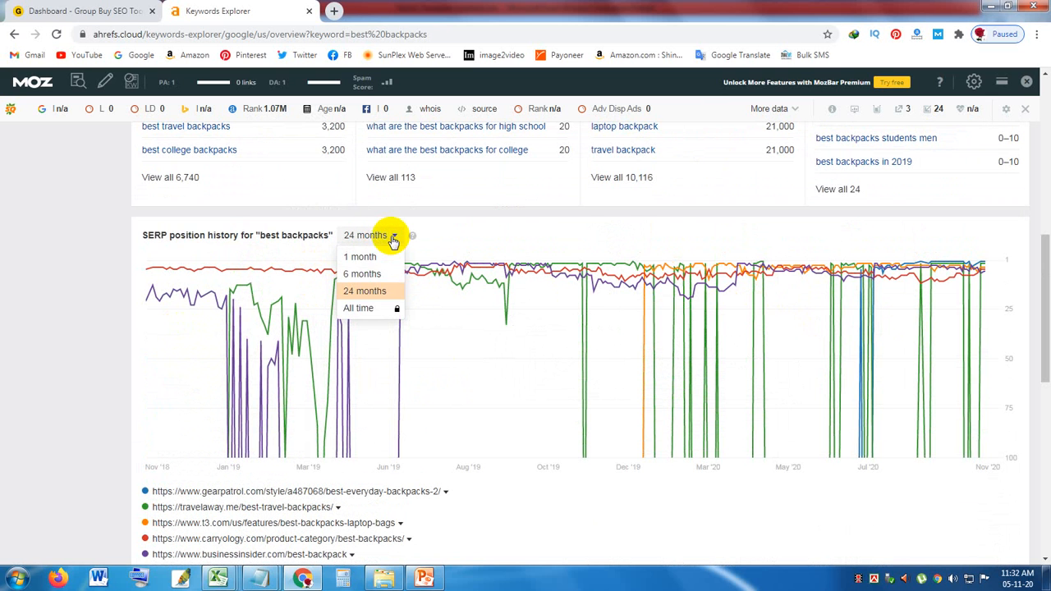
click(370, 276)
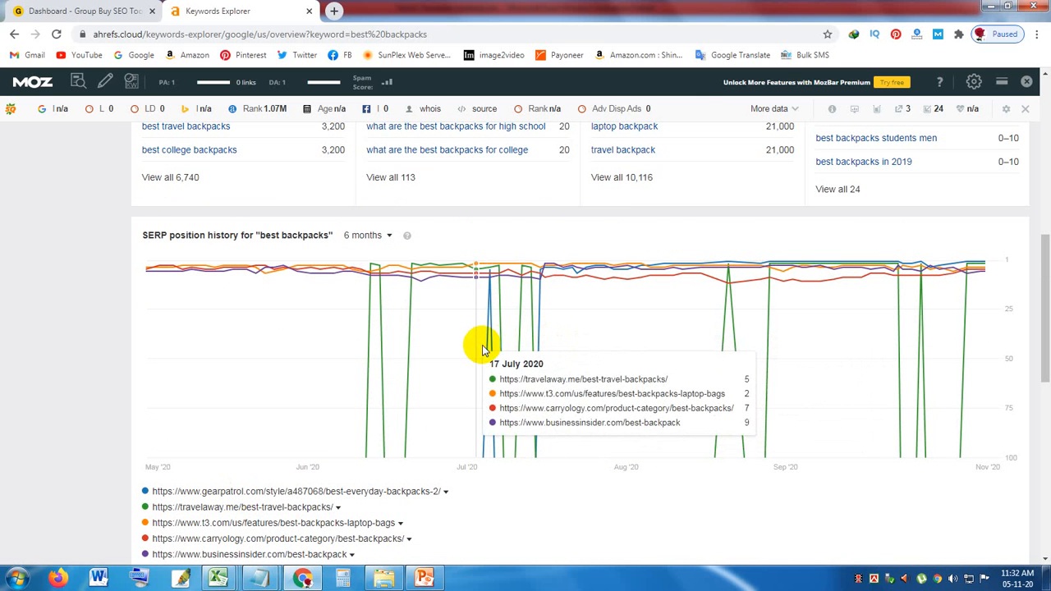
Step: Examine the SERP overview for "best backpacks", comparing the ranking pages' DR, backlinks, domains, traffic and top keywords
scroll(410, 288, down, 5)
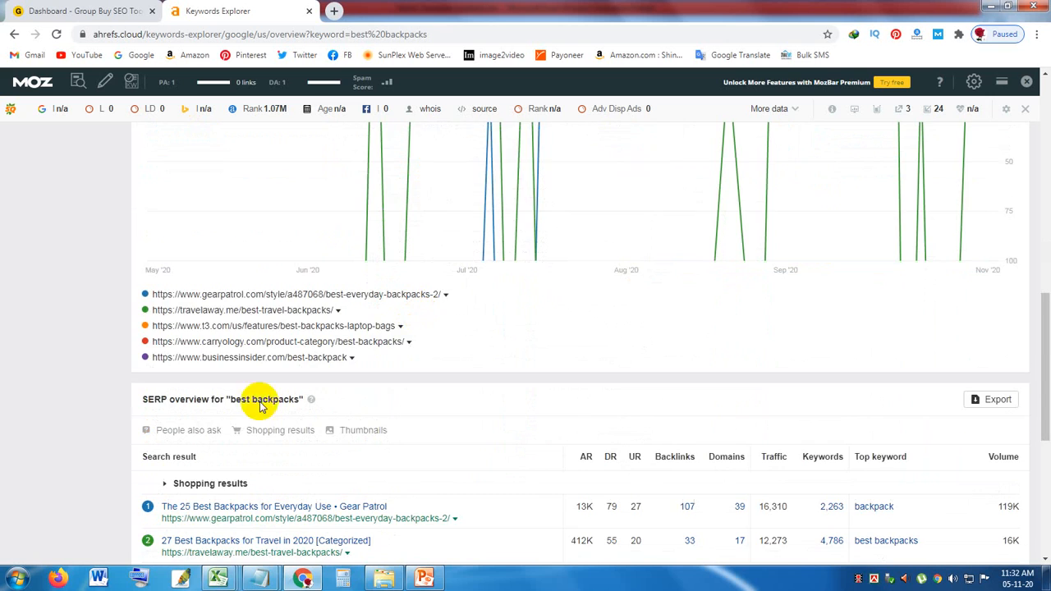
scroll(259, 427, down, 2)
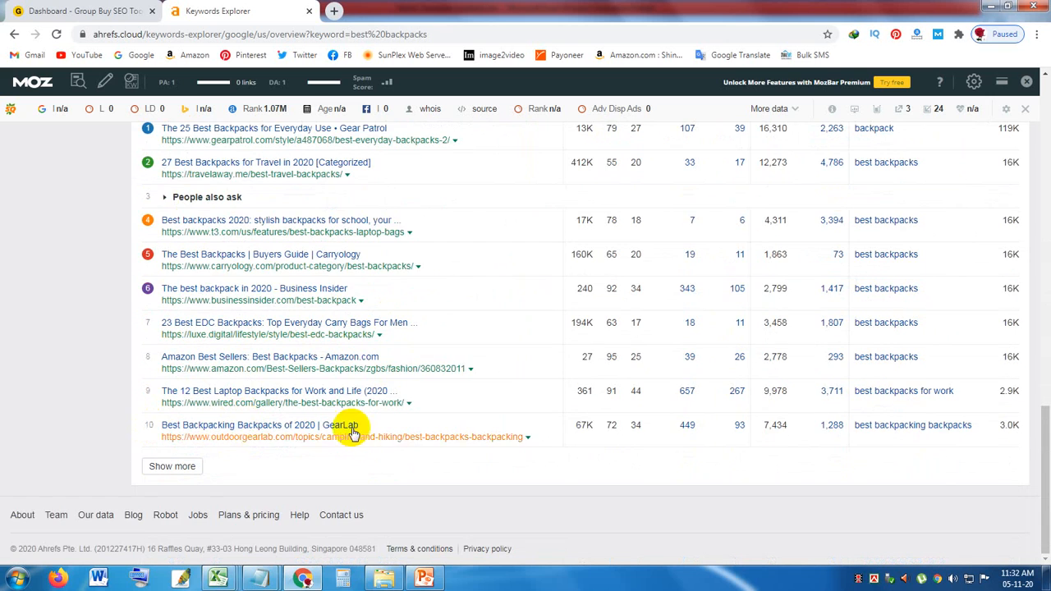
scroll(369, 439, up, 3)
scroll(386, 446, up, 3)
scroll(375, 399, down, 7)
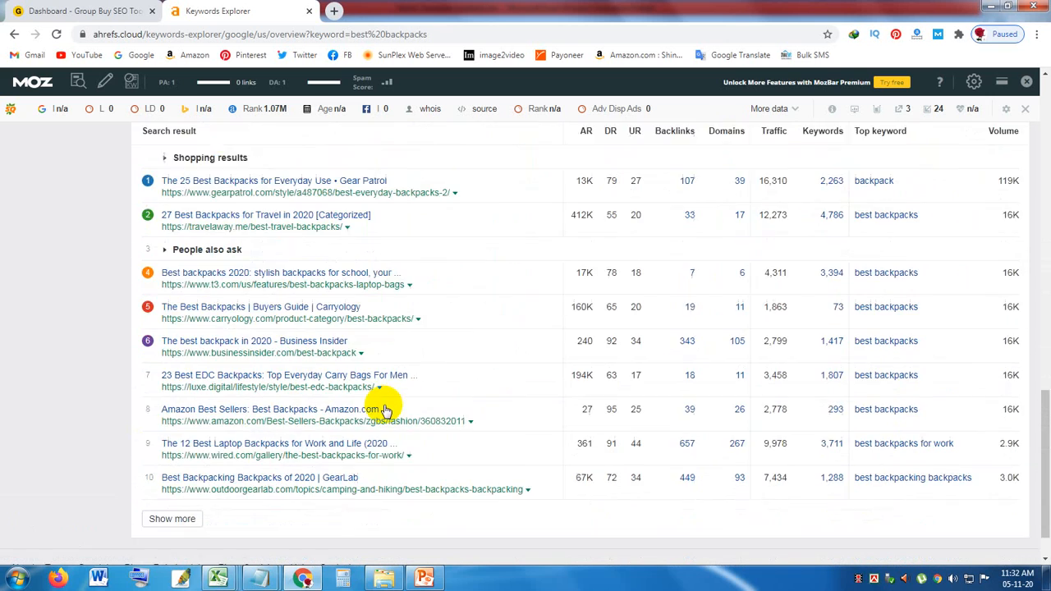
scroll(722, 435, up, 2)
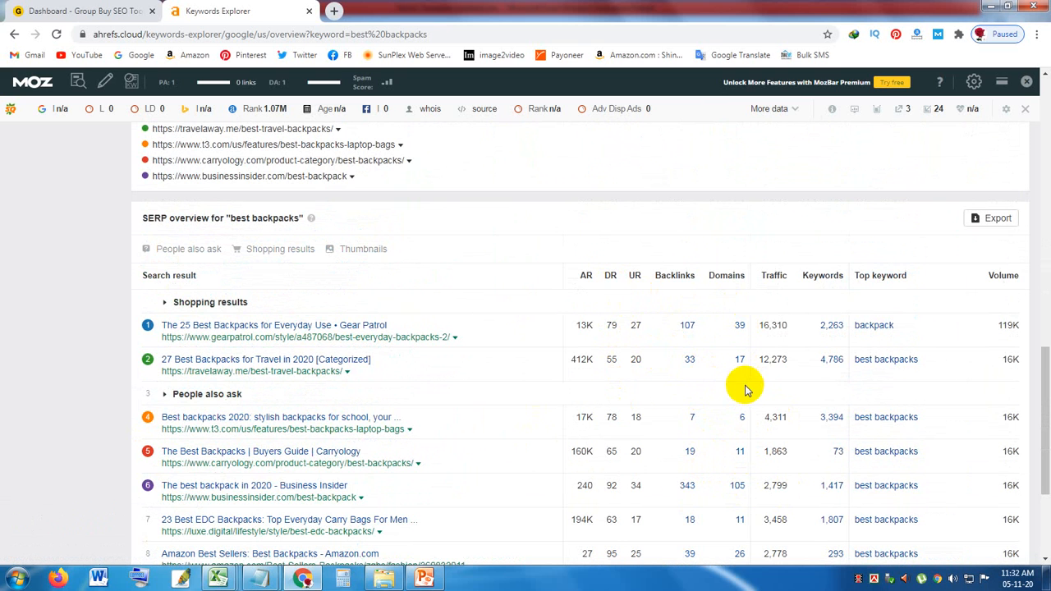
scroll(745, 390, down, 1)
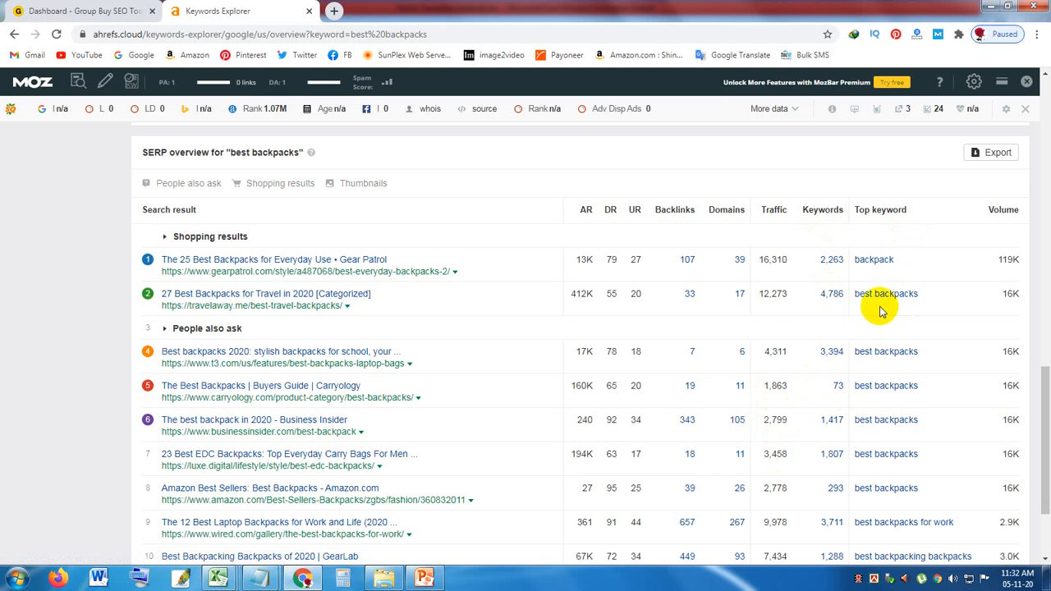
scroll(424, 346, down, 1)
scroll(424, 361, down, 3)
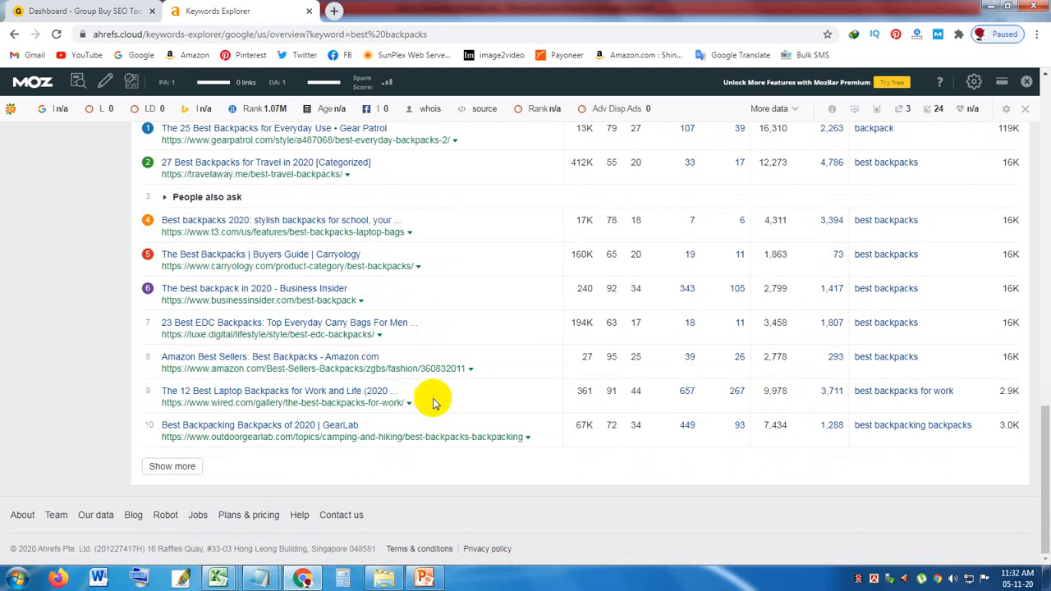
scroll(419, 467, up, 3)
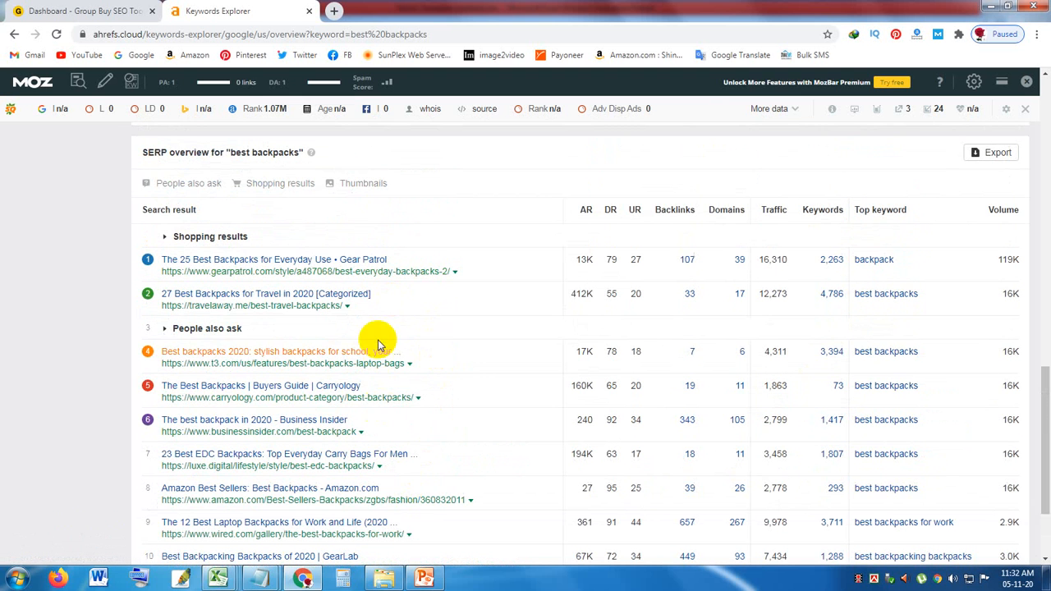
scroll(378, 340, down, 3)
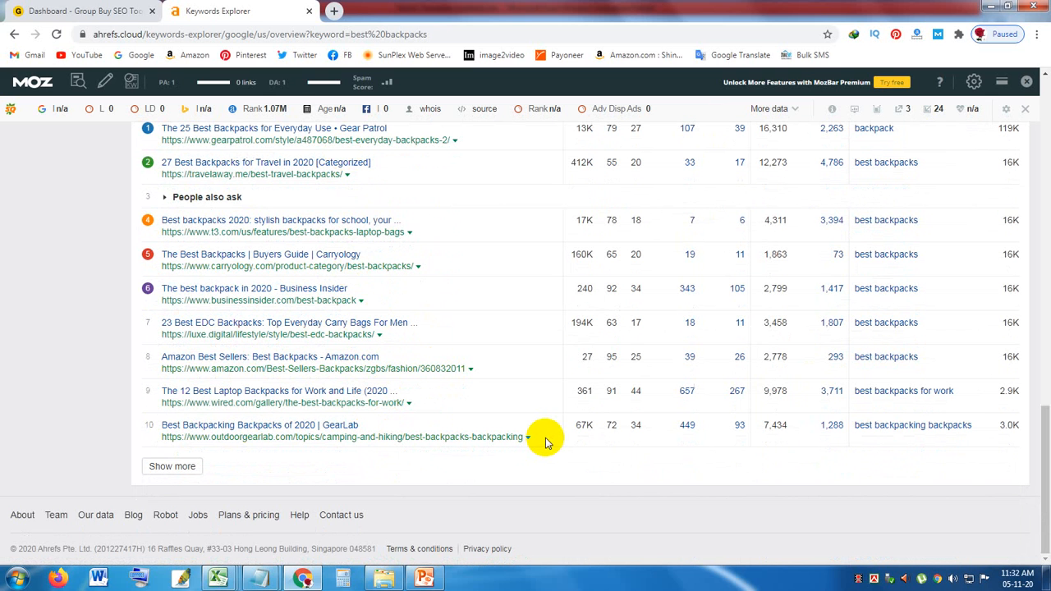
scroll(546, 442, up, 3)
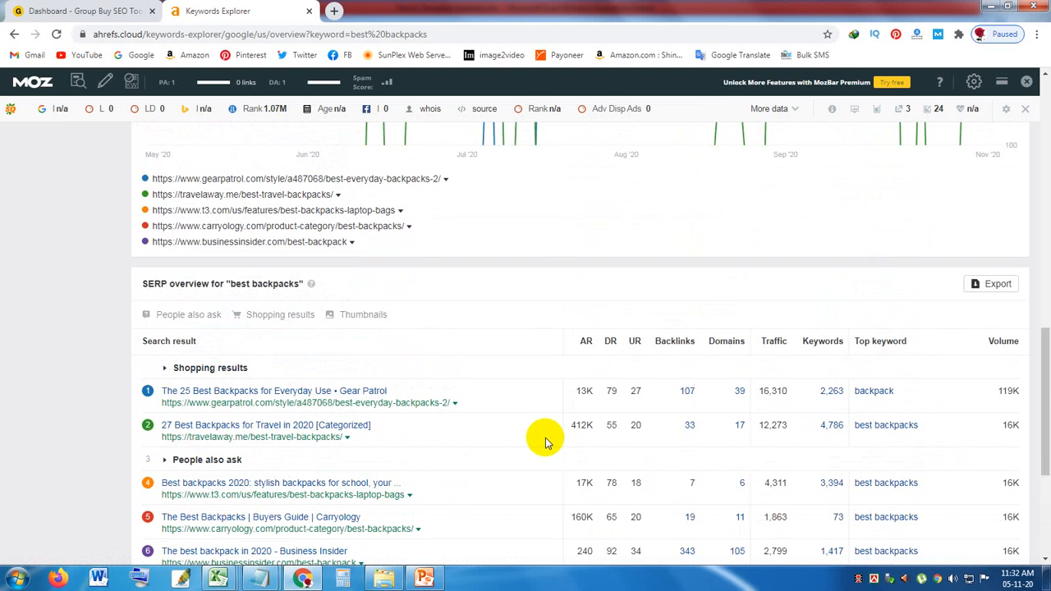
scroll(546, 442, up, 8)
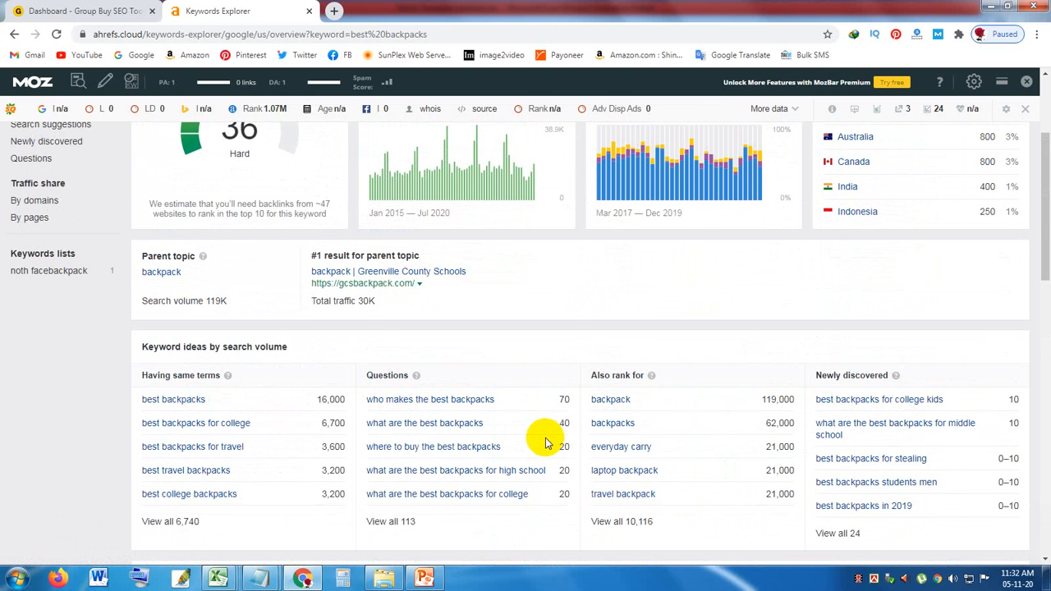
scroll(546, 442, up, 3)
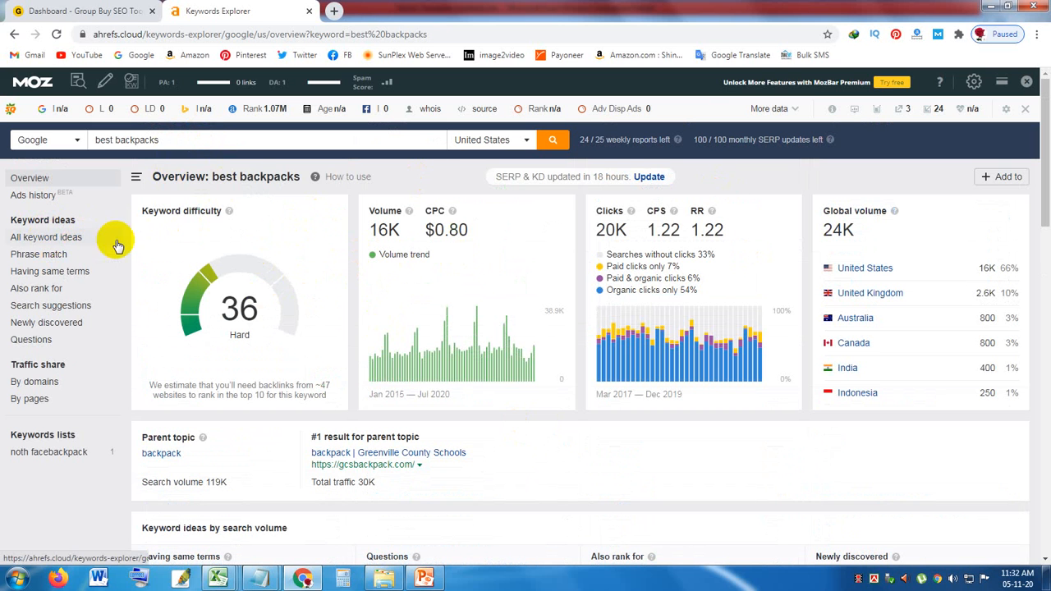
Step: List all keyword ideas for "best backpacks" with a maximum keyword difficulty of 2, sorted by ascending volume
click(45, 237)
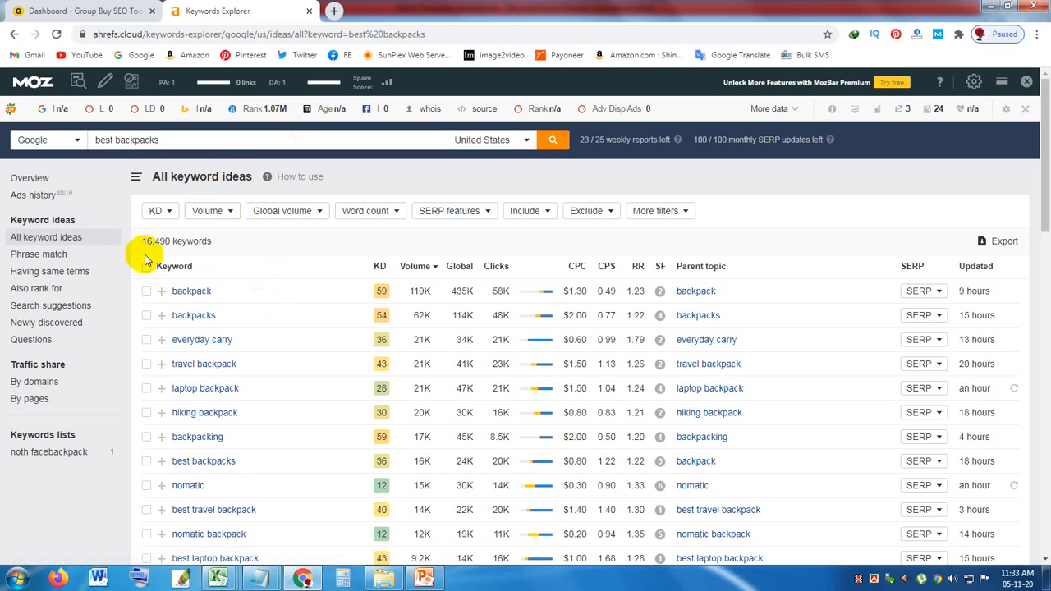
click(164, 215)
click(224, 238)
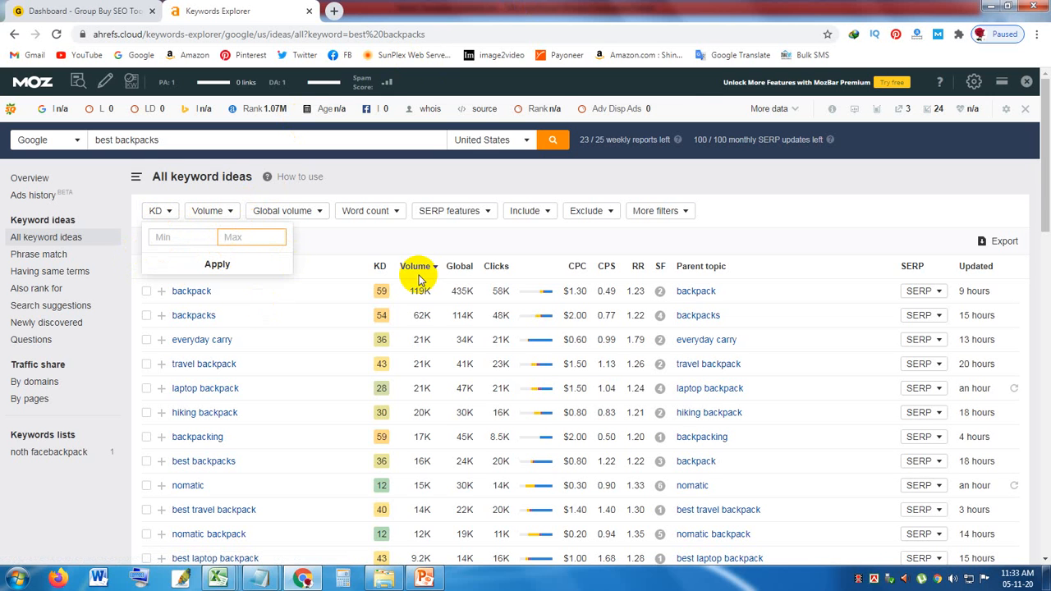
text(2)
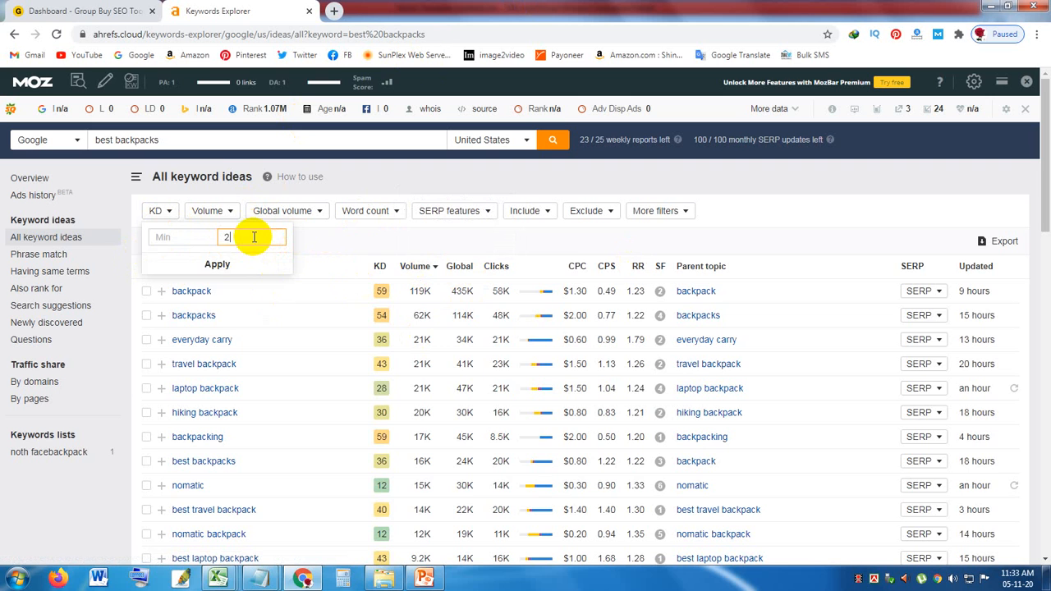
click(408, 265)
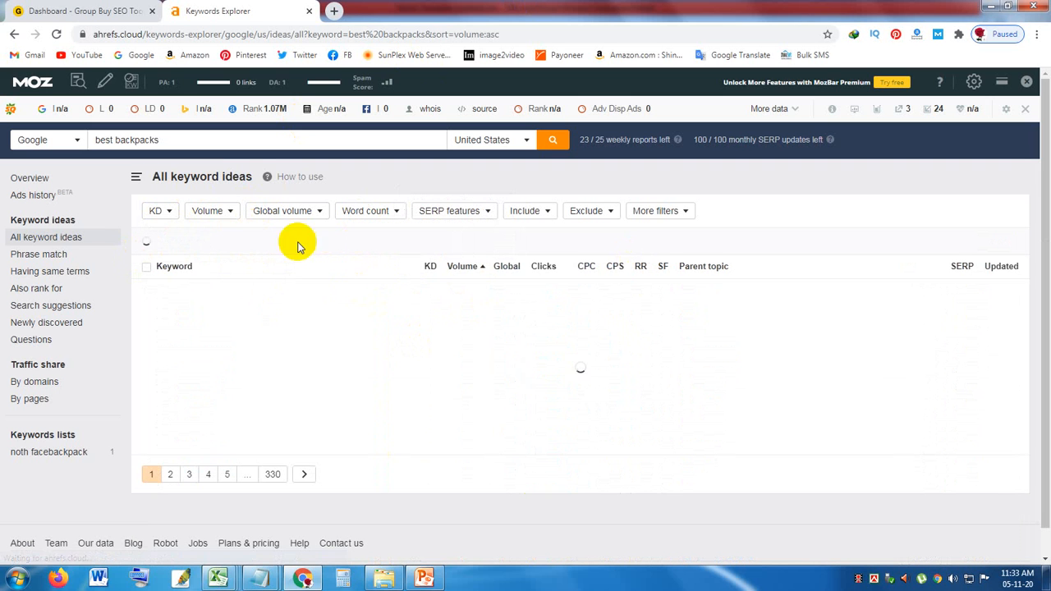
click(158, 211)
drag(235, 241, 207, 238)
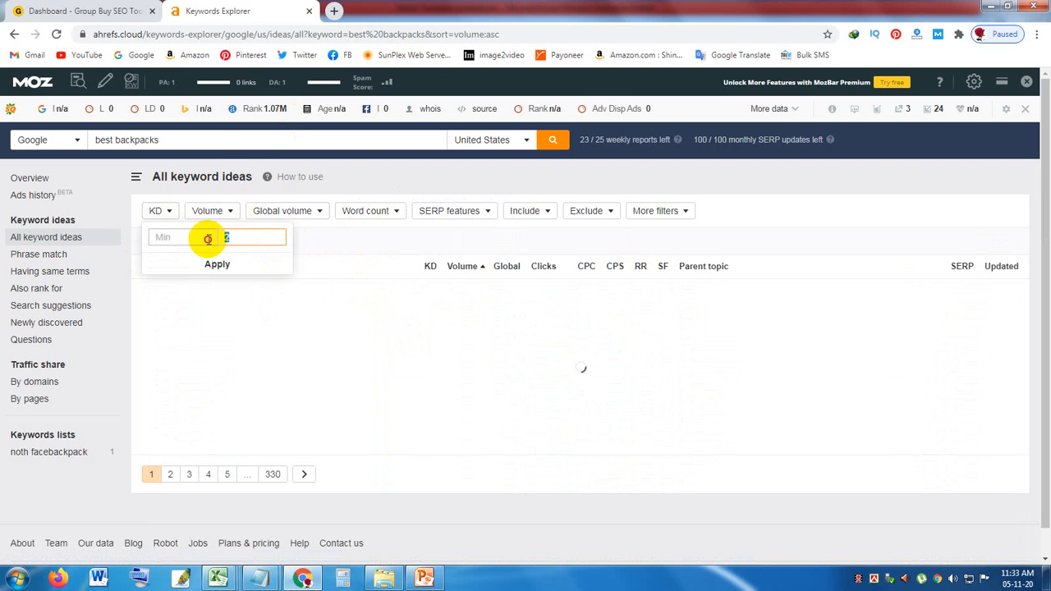
click(252, 267)
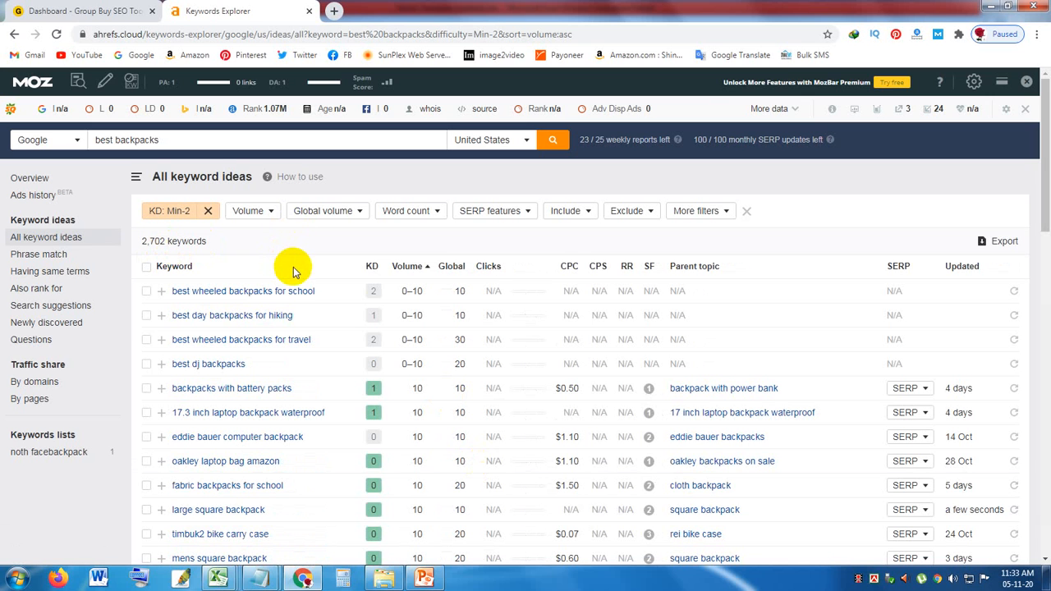
Step: Filter the "best backpacks" keyword ideas to a minimum volume of 200
click(256, 211)
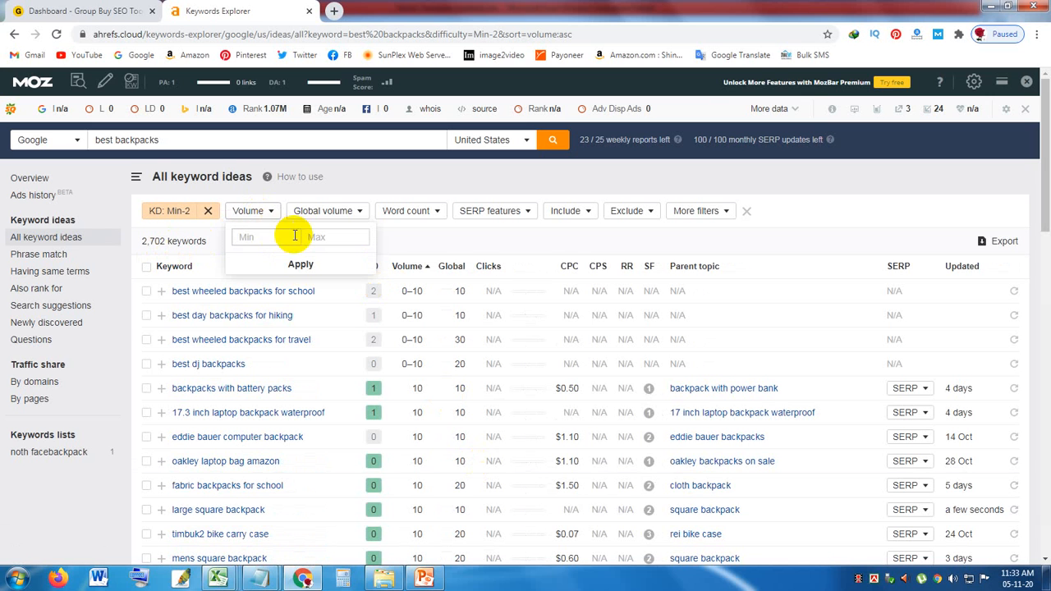
click(256, 236)
text(200)
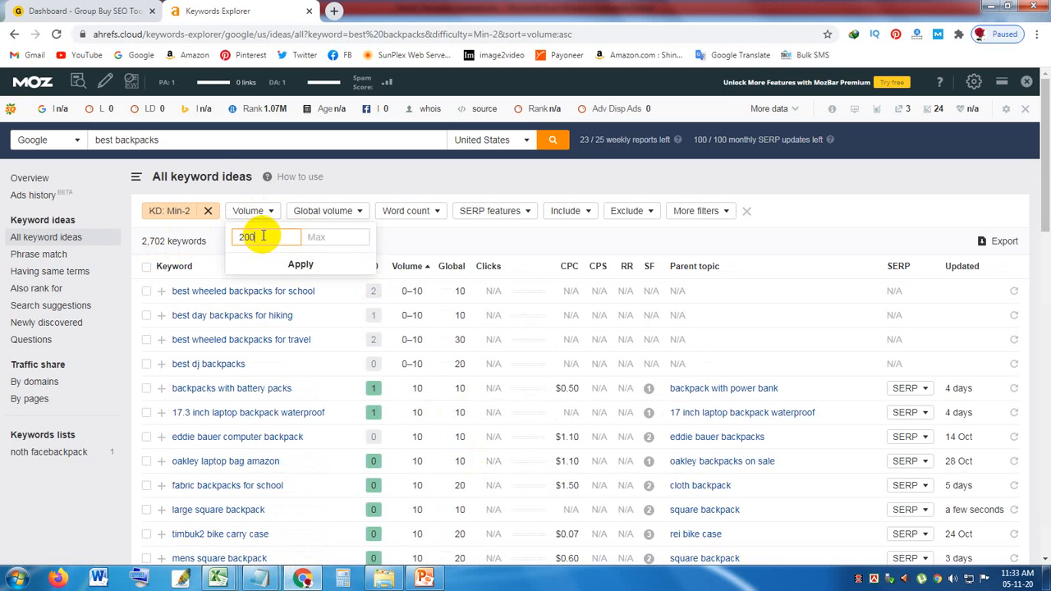
click(321, 263)
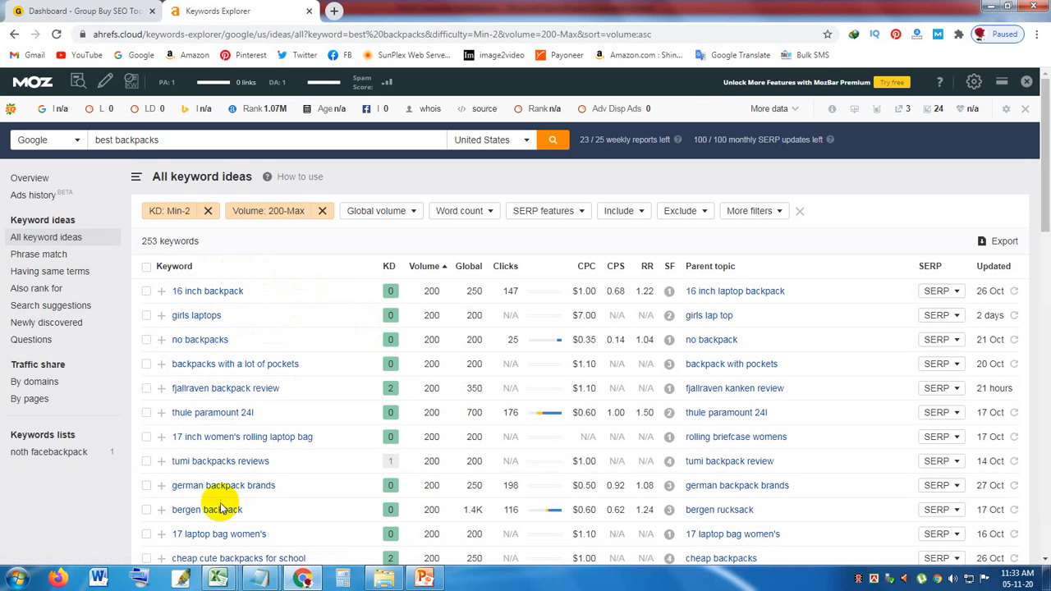
scroll(214, 443, down, 2)
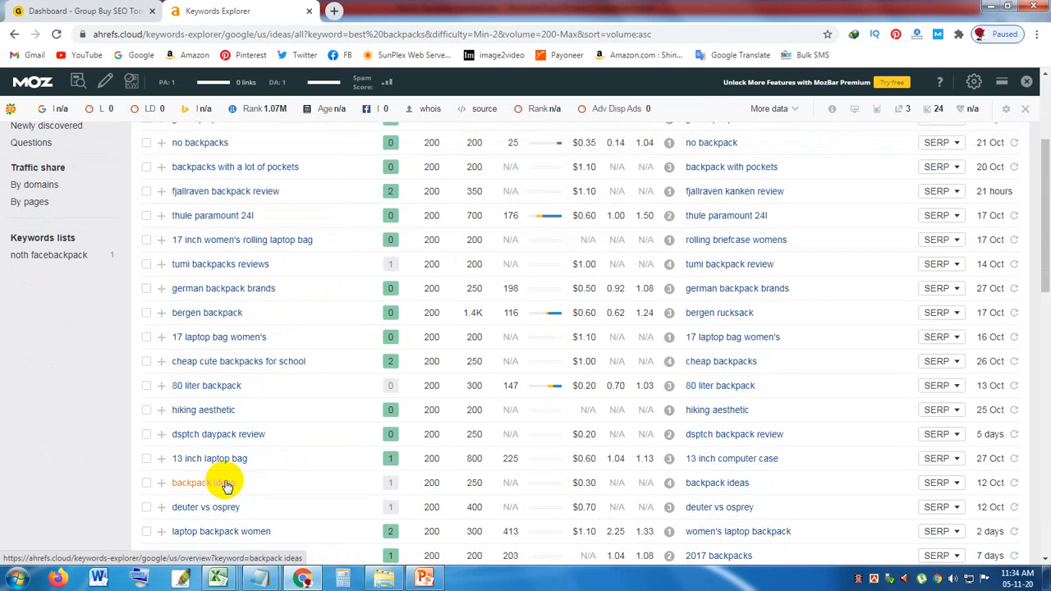
scroll(226, 486, up, 2)
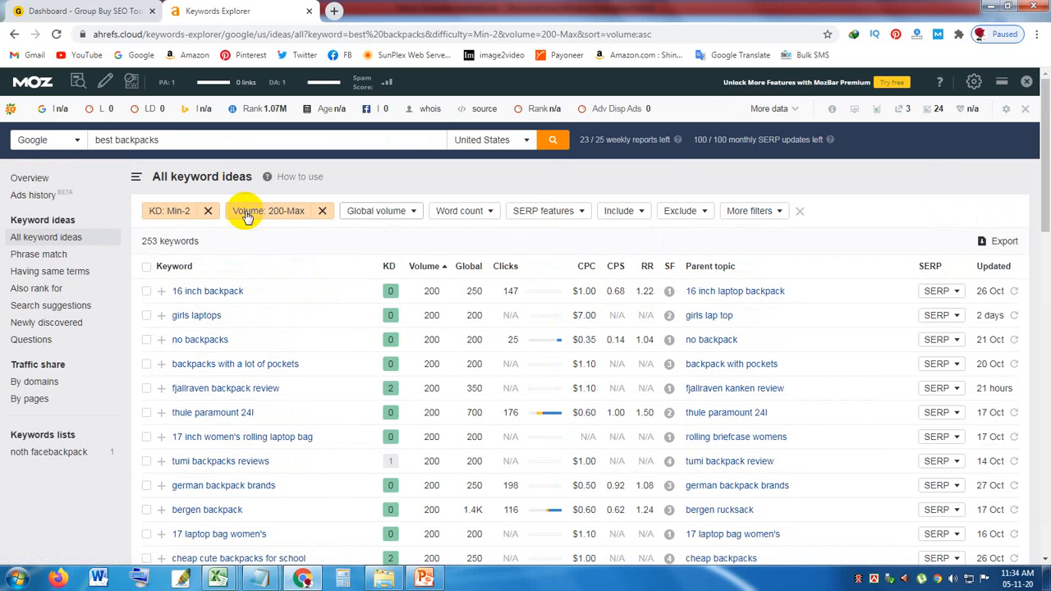
Step: Limit the keyword ideas to those that include the word "best"
click(618, 211)
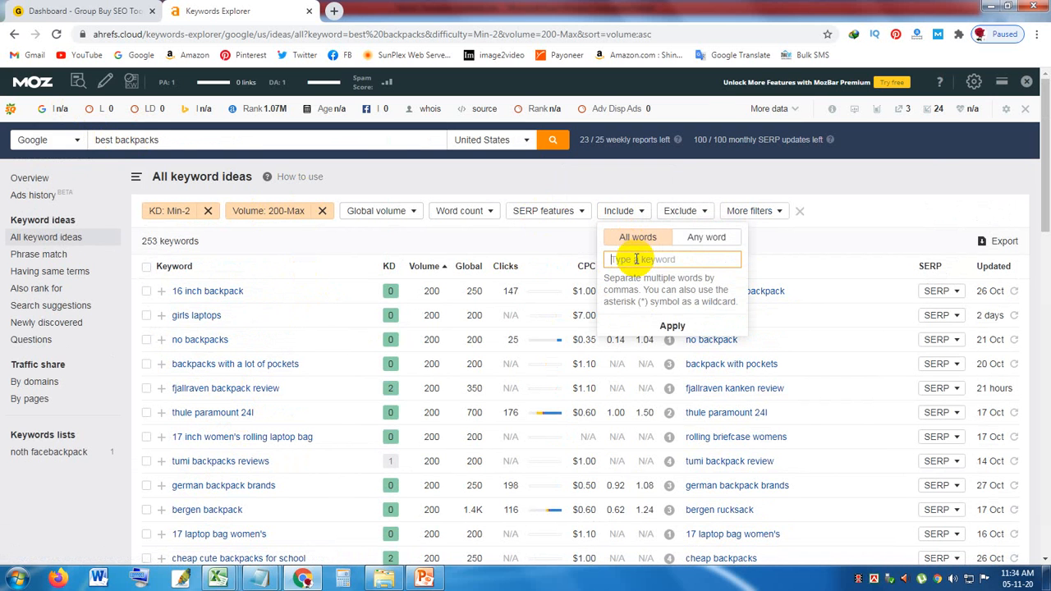
text(best)
click(672, 326)
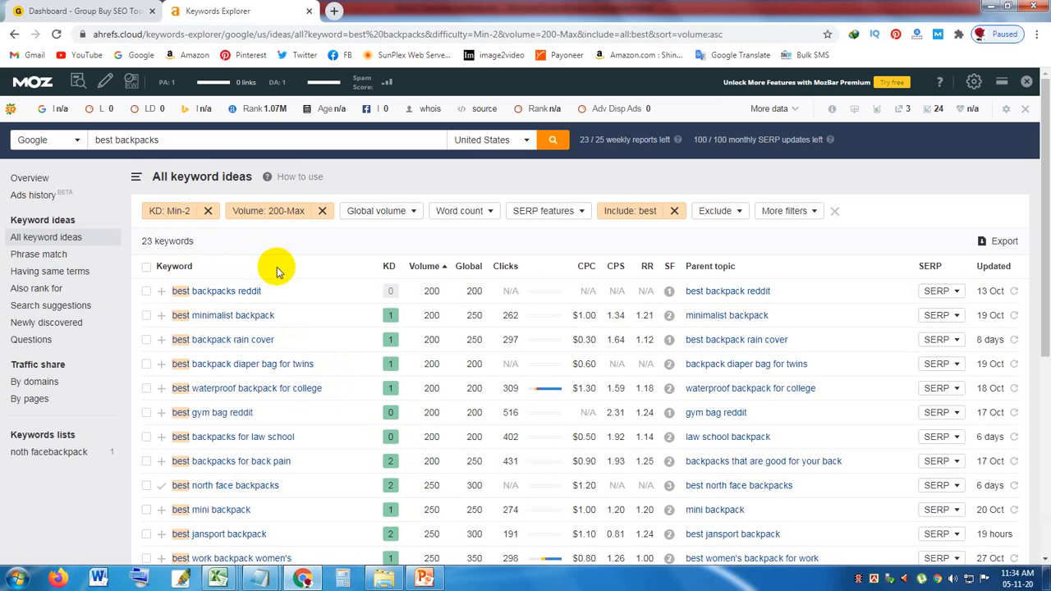
Step: Set the maximum keyword difficulty of the keyword ideas filter to 5
click(164, 210)
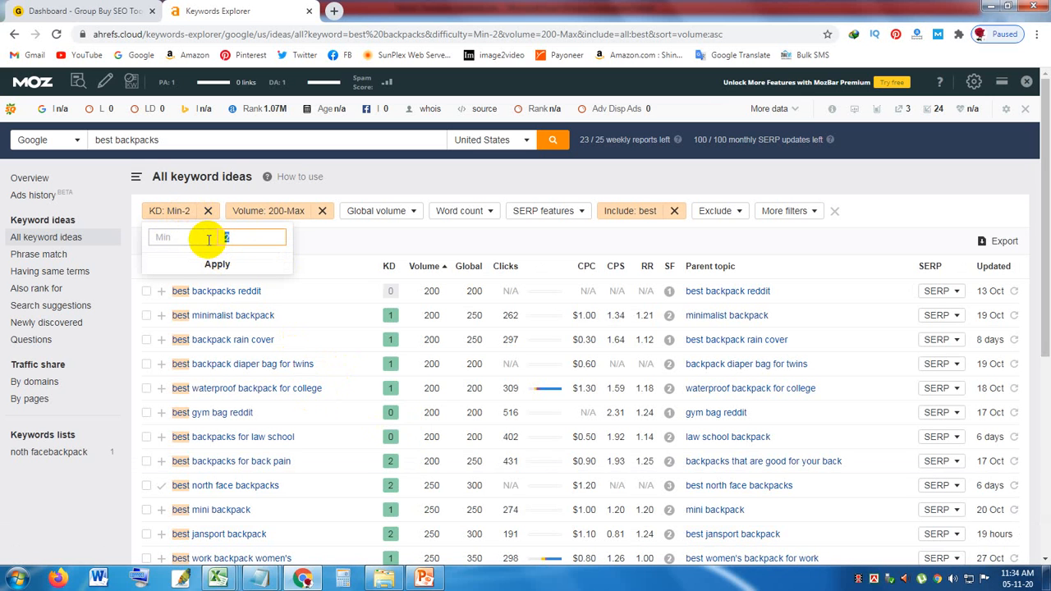
text(5)
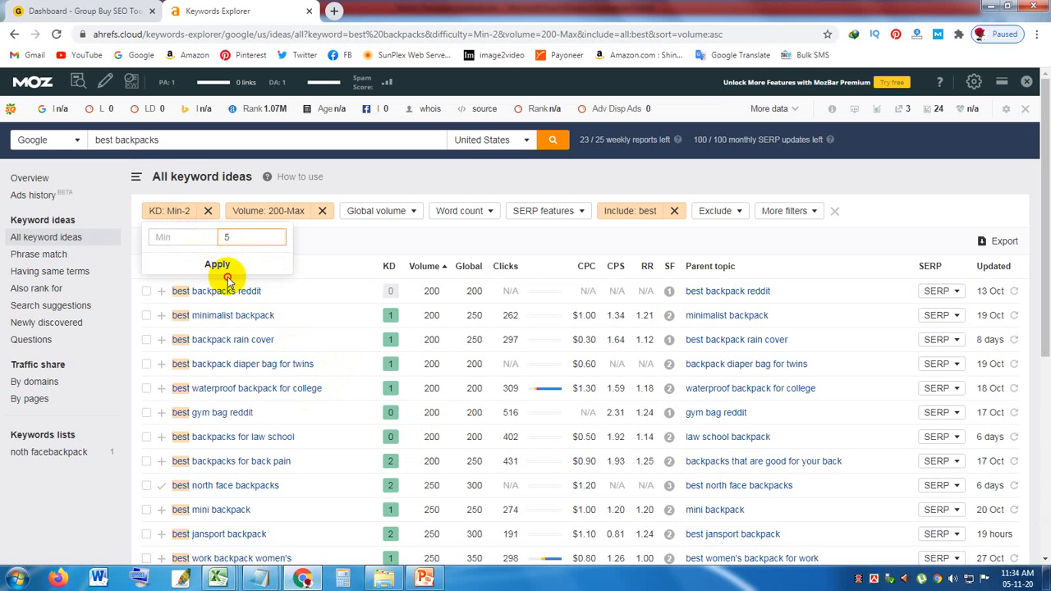
click(217, 263)
click(170, 211)
click(223, 262)
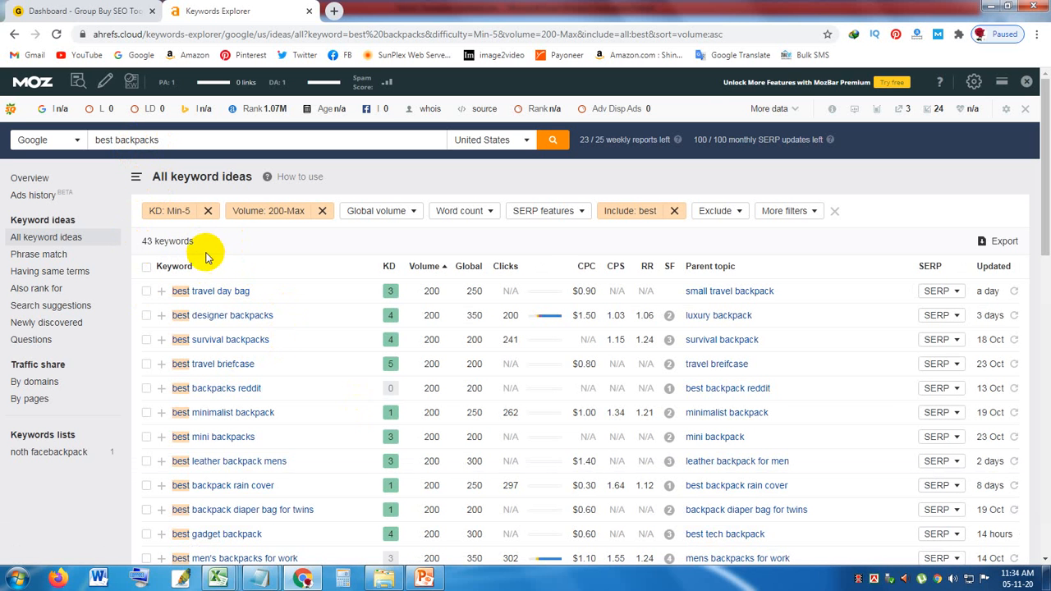
Step: Review the filtered keyword ideas and set their minimum volume to 300
scroll(271, 343, down, 1)
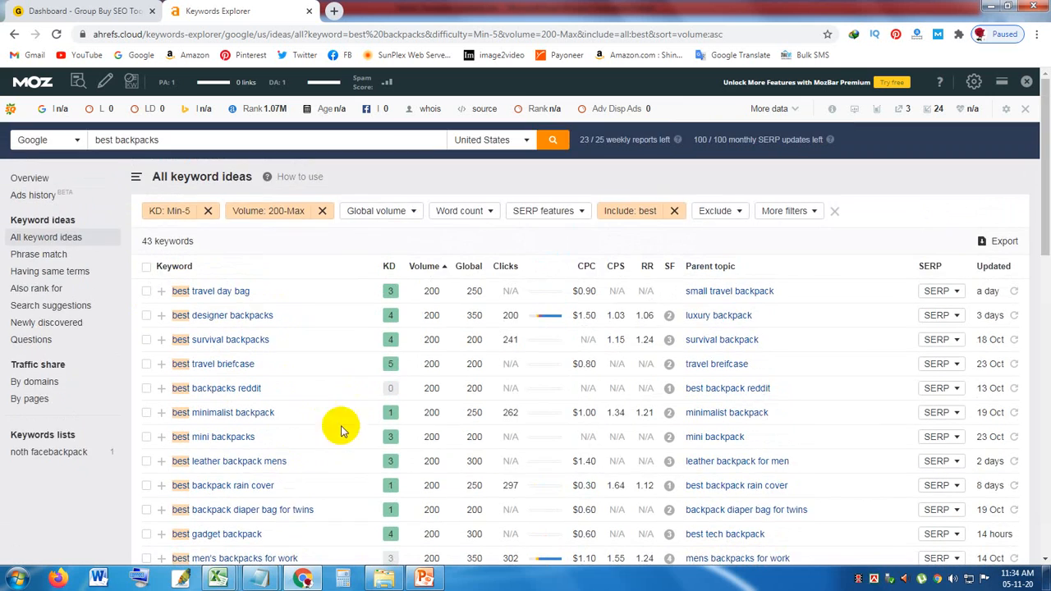
scroll(339, 429, down, 1)
scroll(447, 423, down, 5)
scroll(447, 424, down, 2)
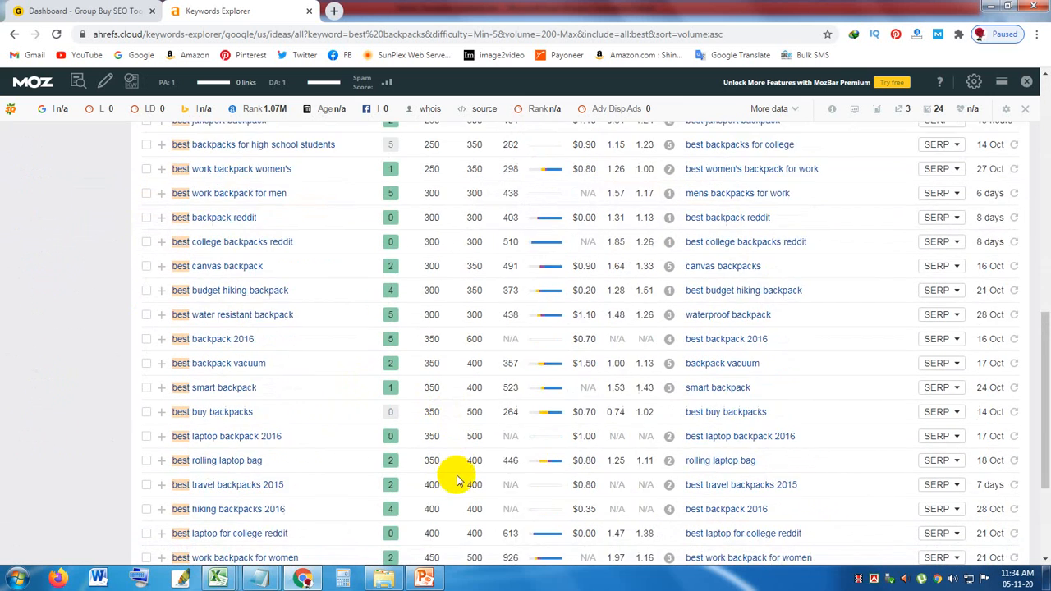
scroll(443, 468, up, 10)
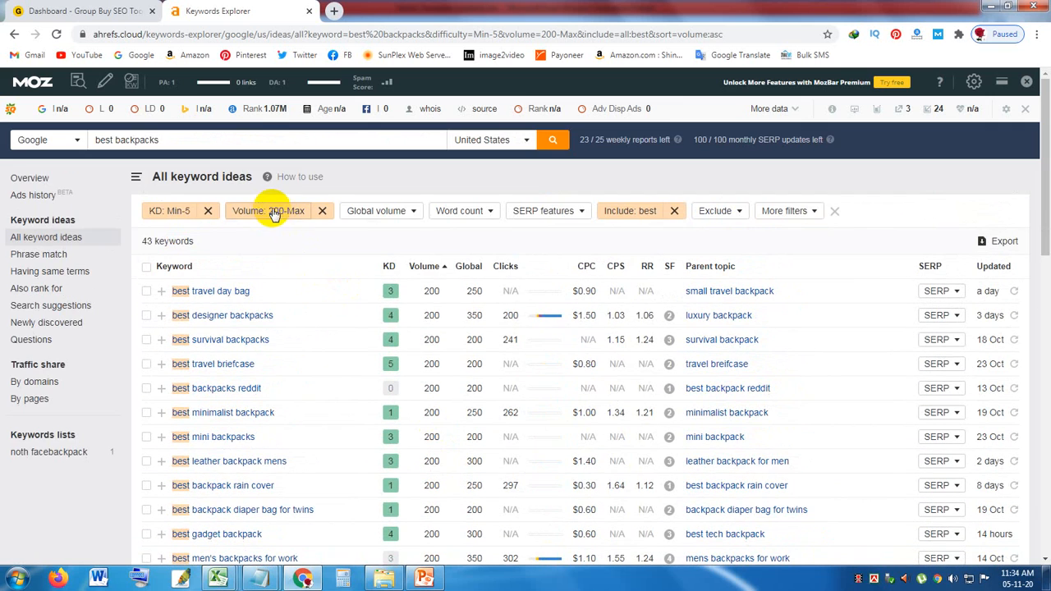
click(271, 211)
drag(261, 237, 141, 240)
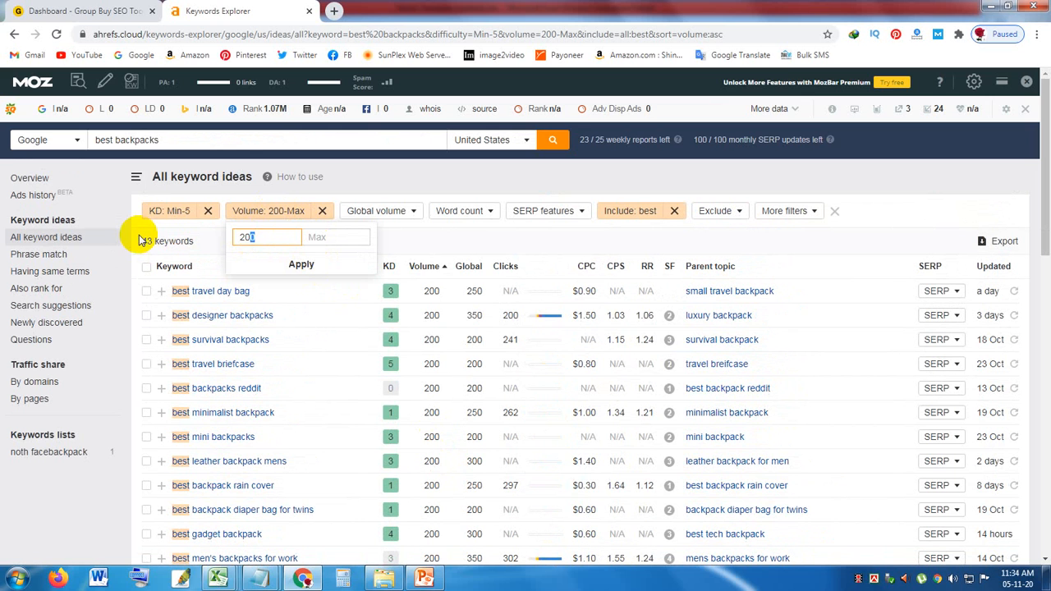
text(300)
key(BackSpace)
key(BackSpace)
key(BackSpace)
key(BackSpace)
text(300)
click(302, 264)
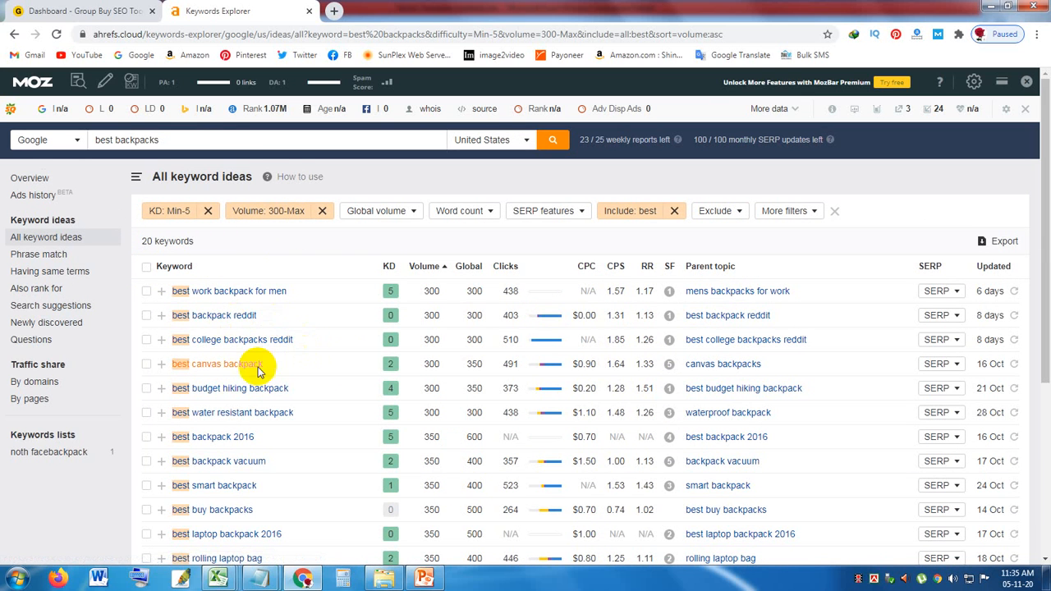
Step: Exclude keyword ideas that contain the word "reddit"
click(722, 212)
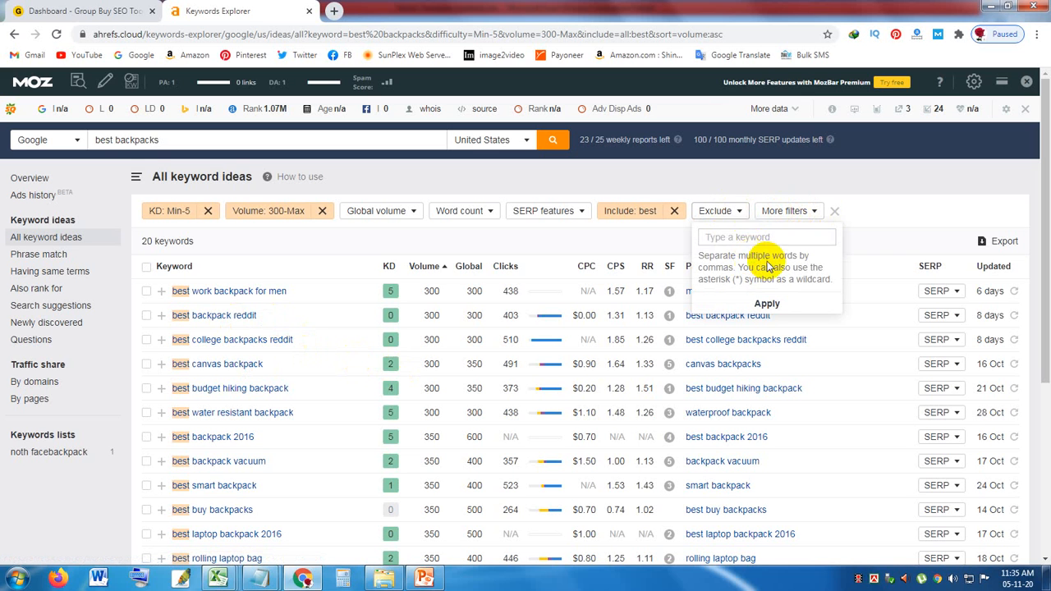
click(735, 238)
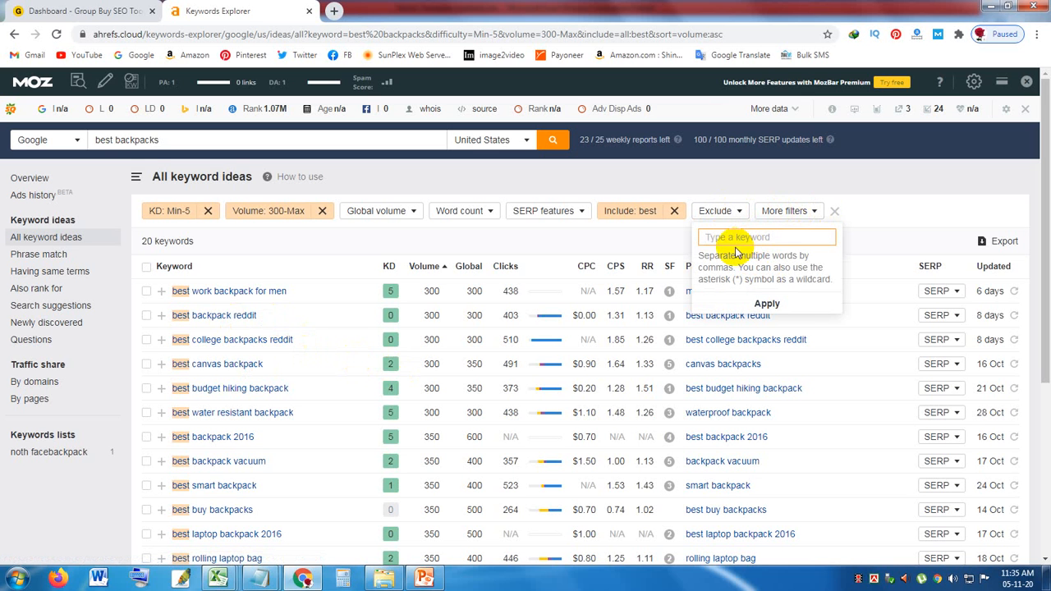
text(reddit)
click(765, 302)
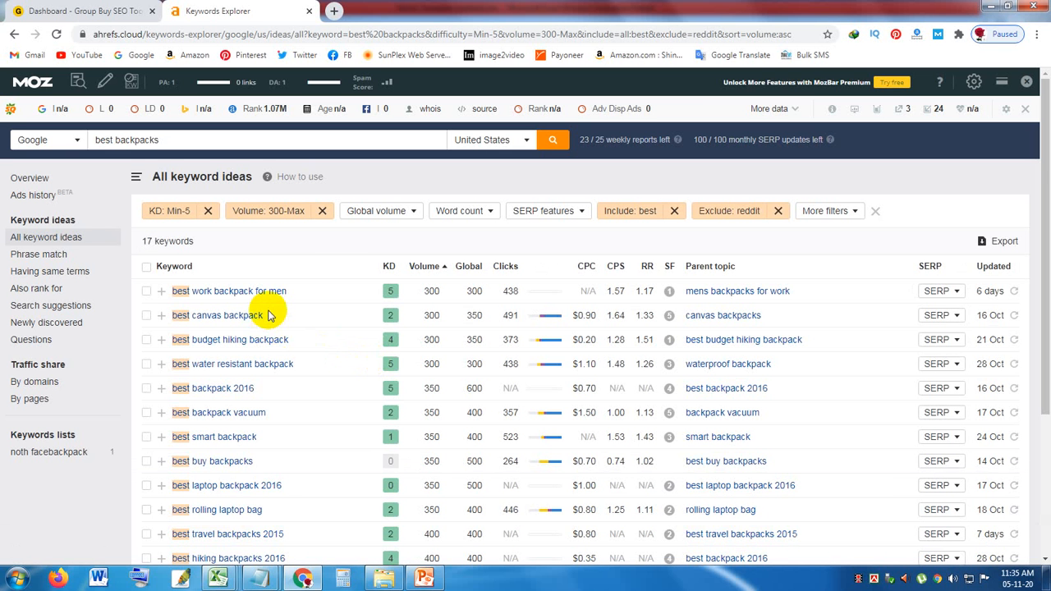
Step: Export the filtered "best backpacks" keyword ideas as a CSV file
scroll(389, 417, down, 1)
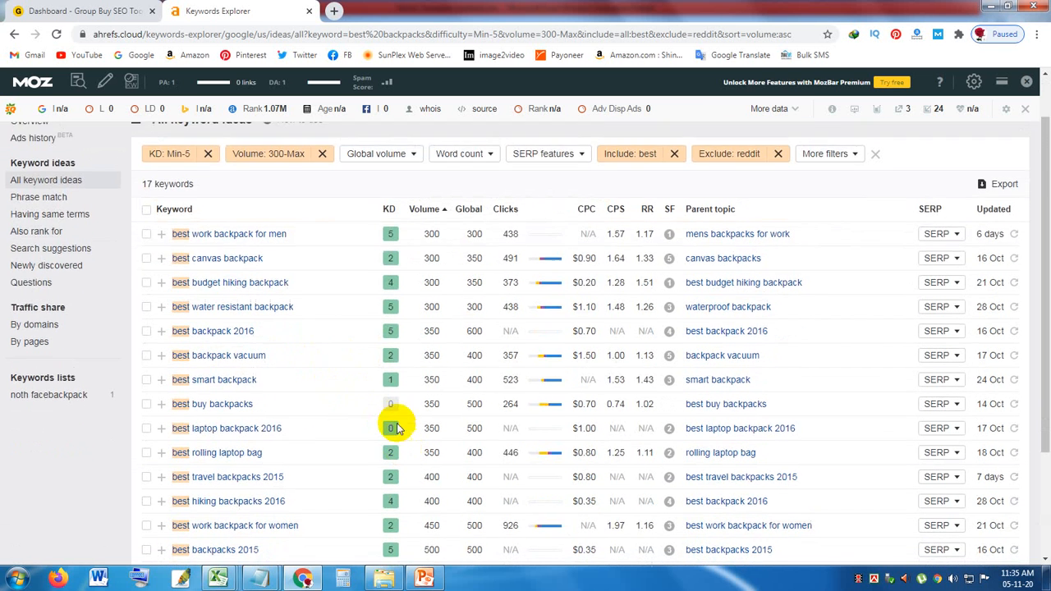
scroll(394, 417, up, 1)
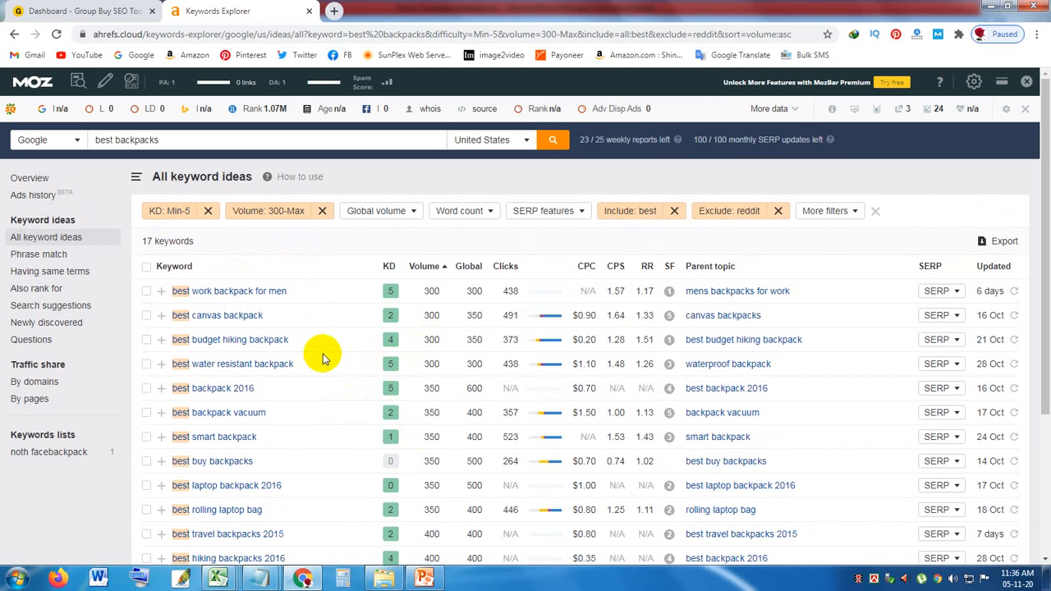
click(1004, 243)
click(401, 408)
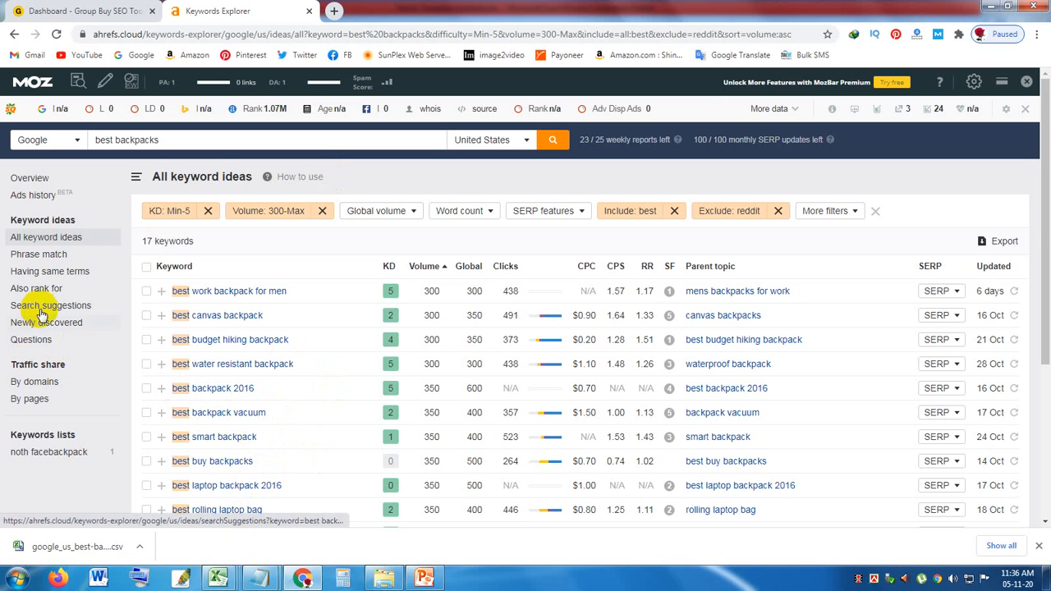
Step: List the question keywords for "best backpacks" and look through them
click(38, 340)
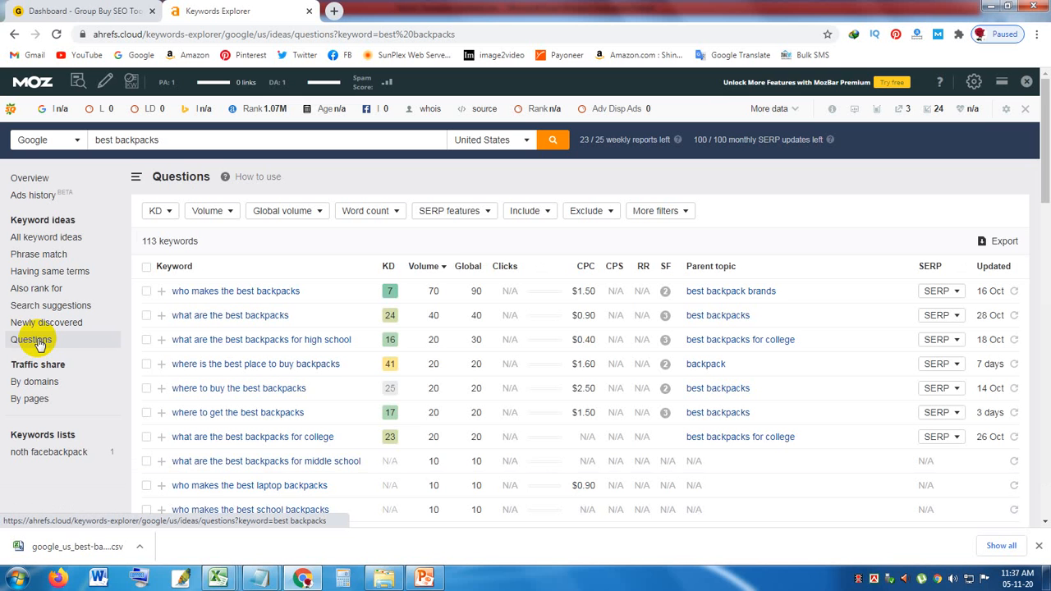
scroll(398, 465, down, 5)
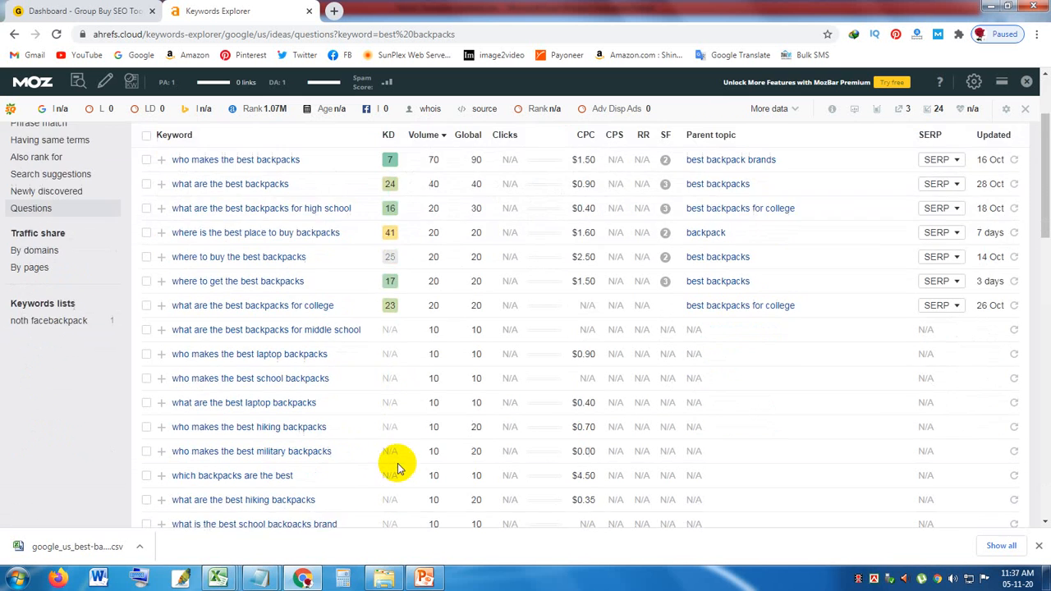
scroll(414, 466, up, 5)
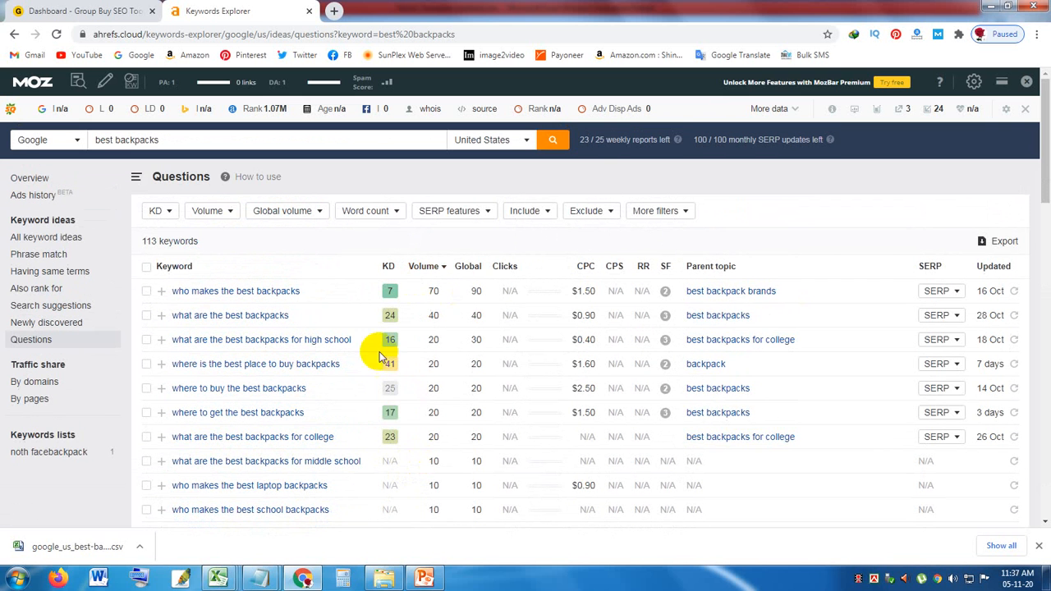
Step: Try filtering the question keywords to a maximum keyword difficulty of 5, and remove the filter again
click(155, 210)
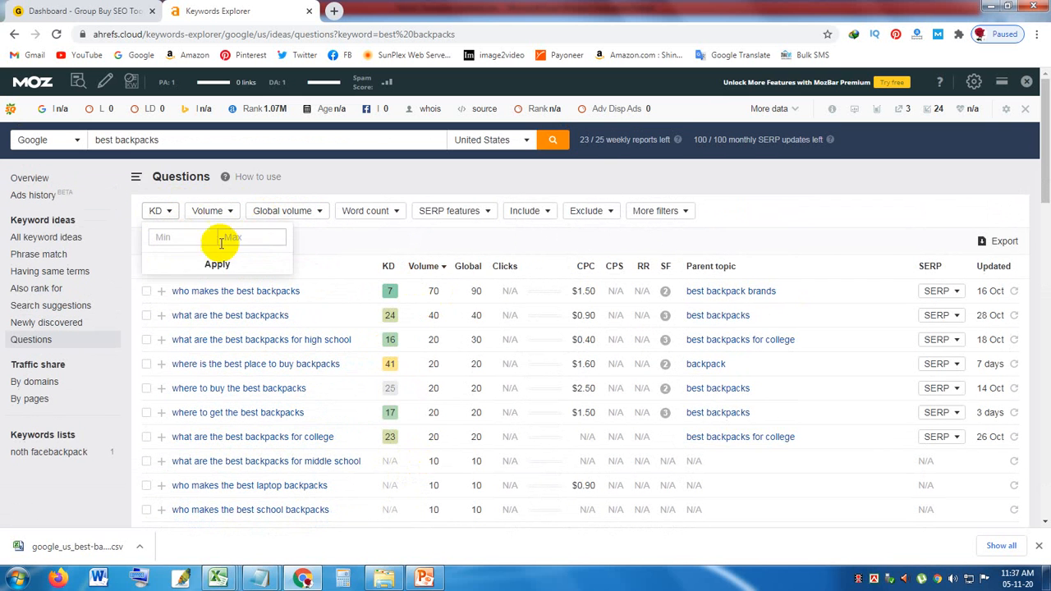
click(239, 238)
text(5)
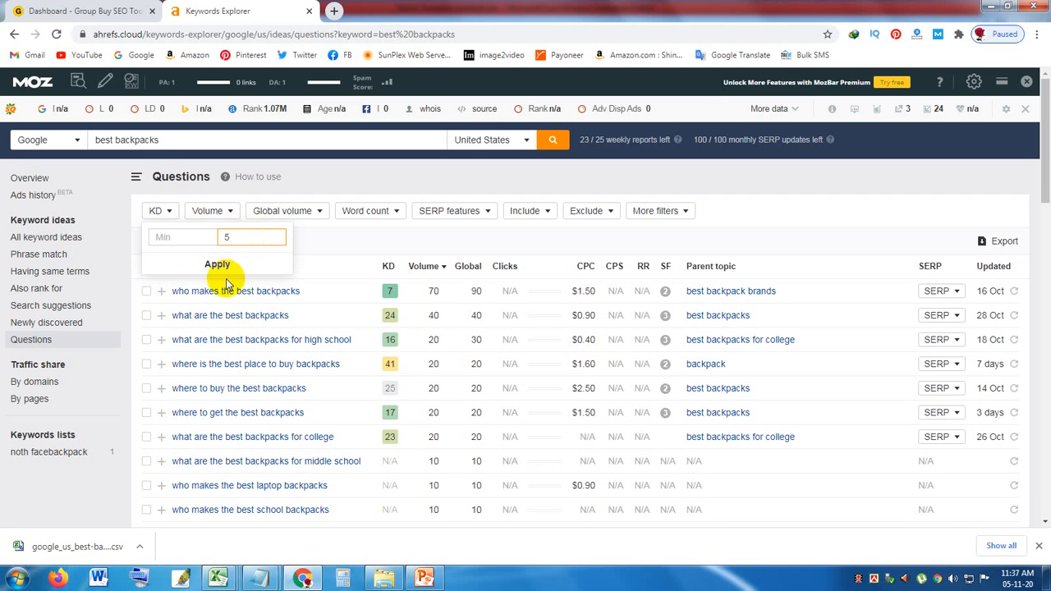
click(218, 265)
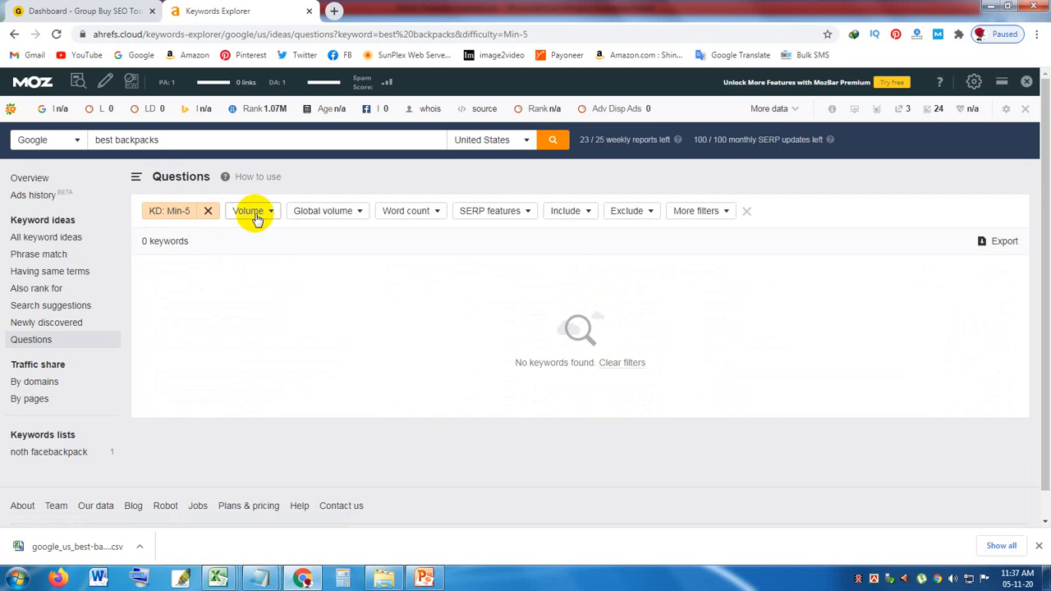
click(208, 212)
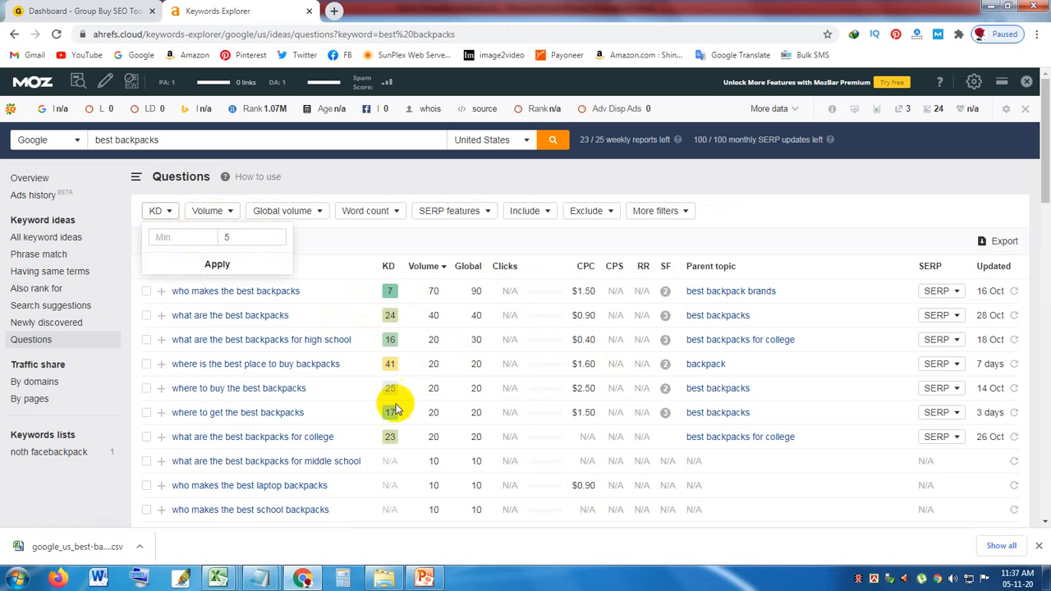
Step: Examine the unfiltered question keywords for "best backpacks", including their difficulty and volume
scroll(388, 460, down, 8)
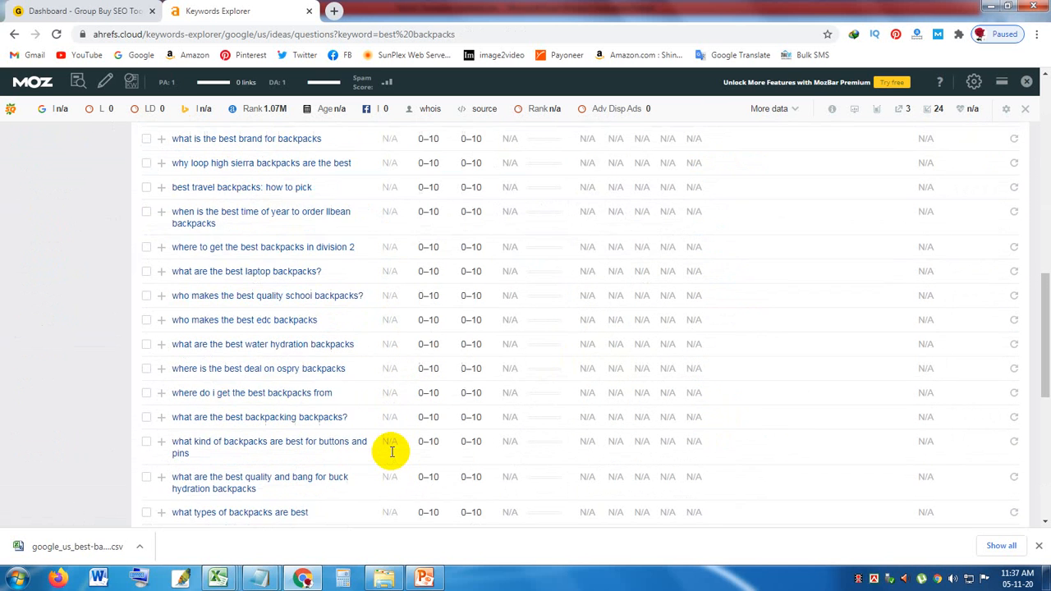
scroll(390, 449, up, 4)
scroll(390, 447, up, 4)
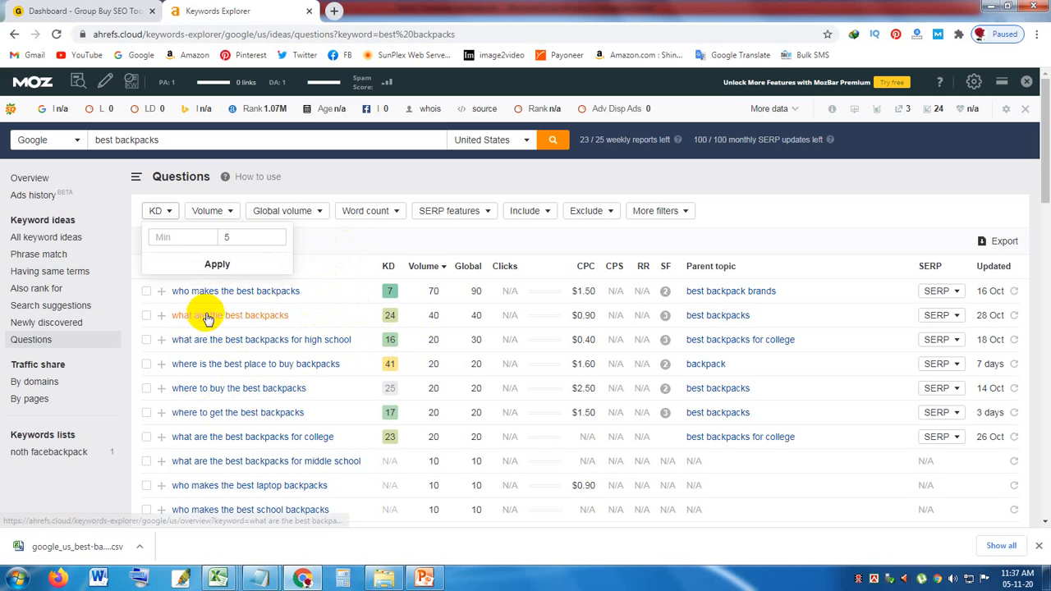
drag(312, 293, 164, 293)
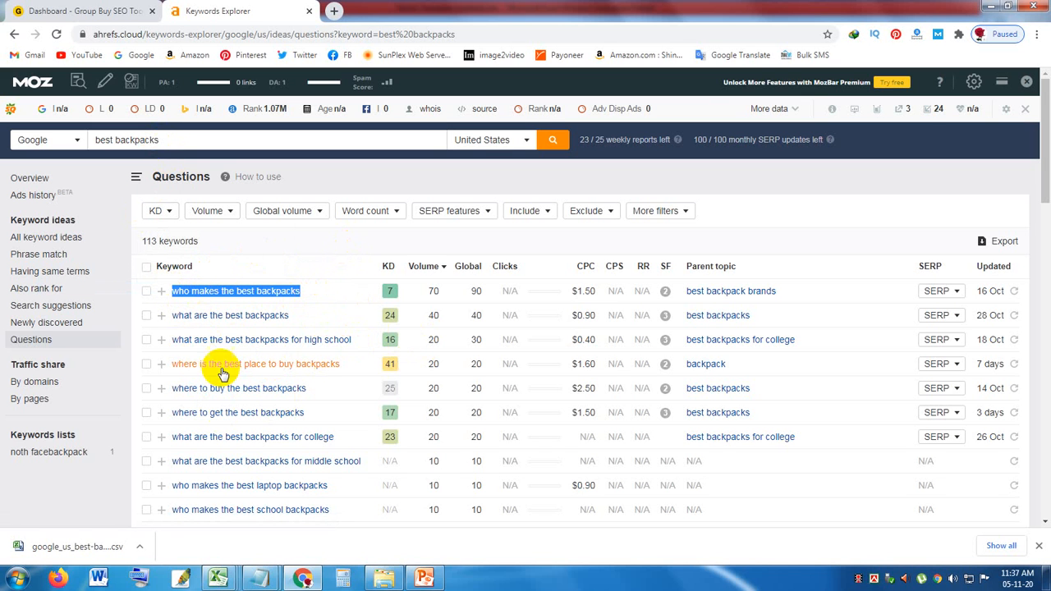
click(255, 243)
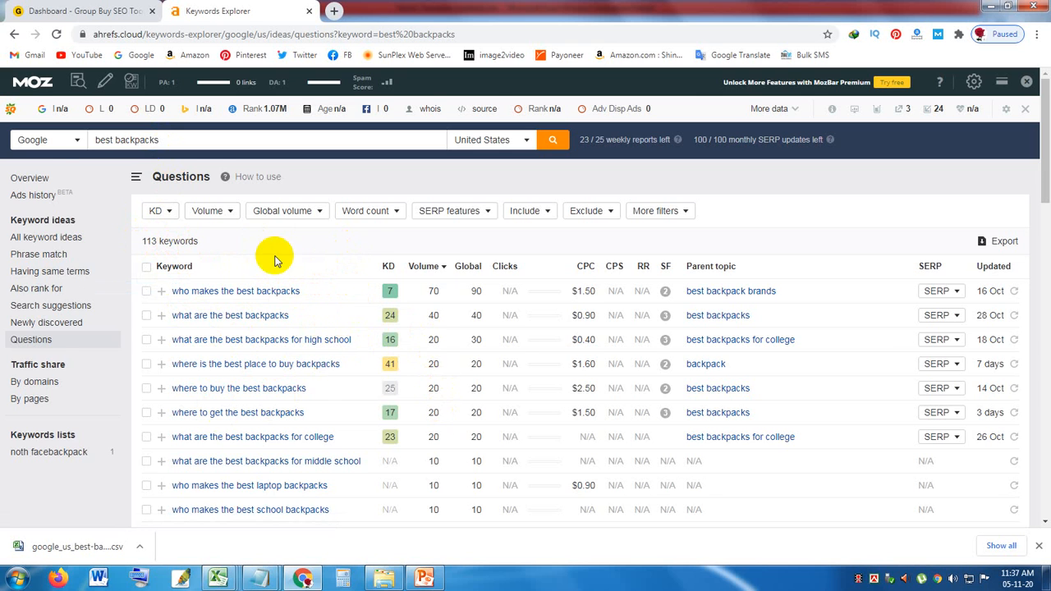
scroll(435, 410, down, 3)
scroll(418, 394, up, 3)
Step: Filter the question keywords to a minimum volume of 20
click(220, 215)
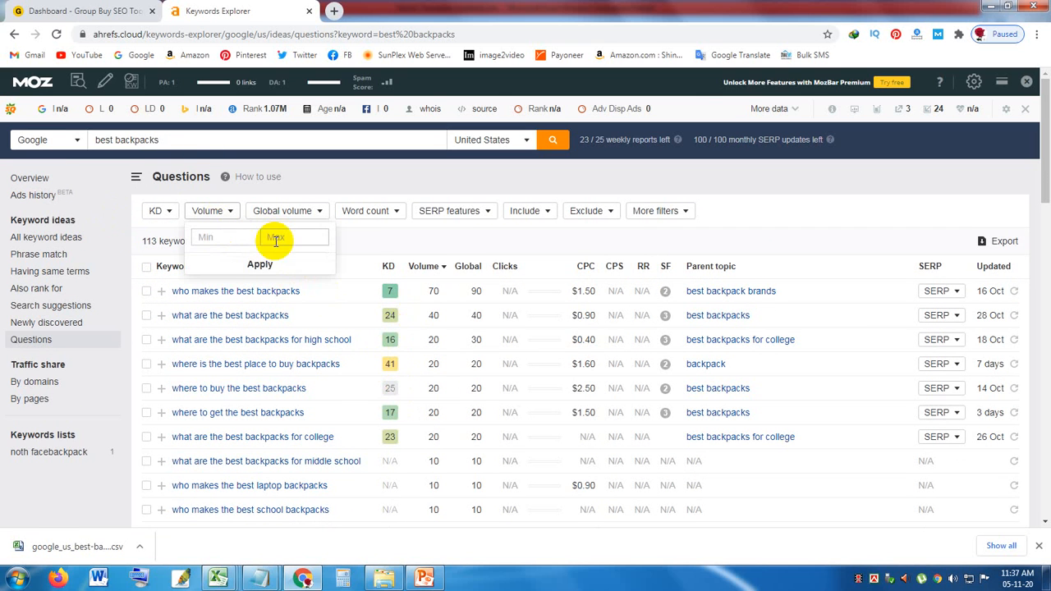
click(274, 237)
click(221, 238)
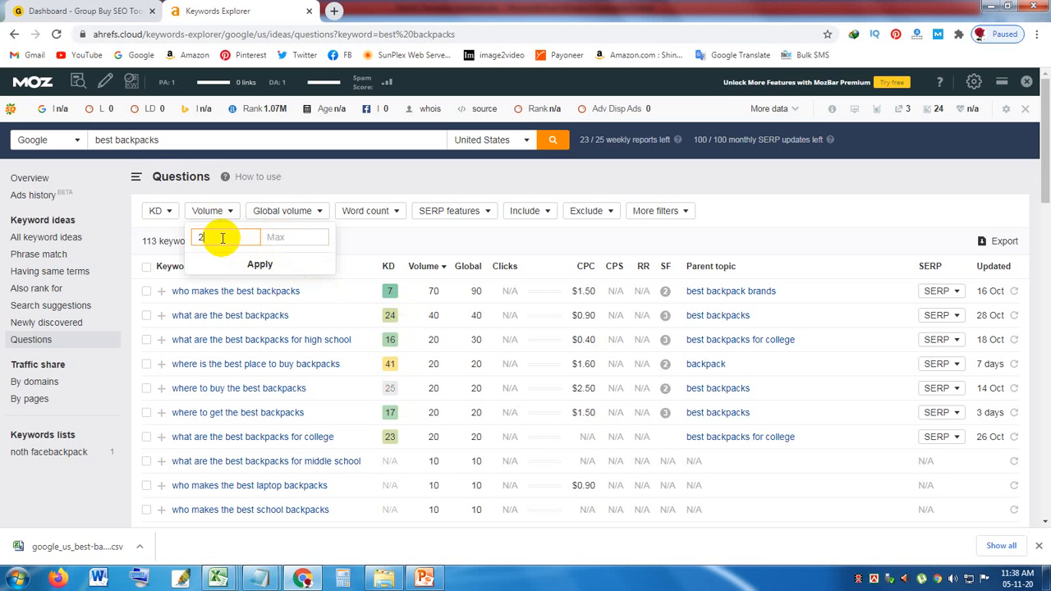
click(258, 263)
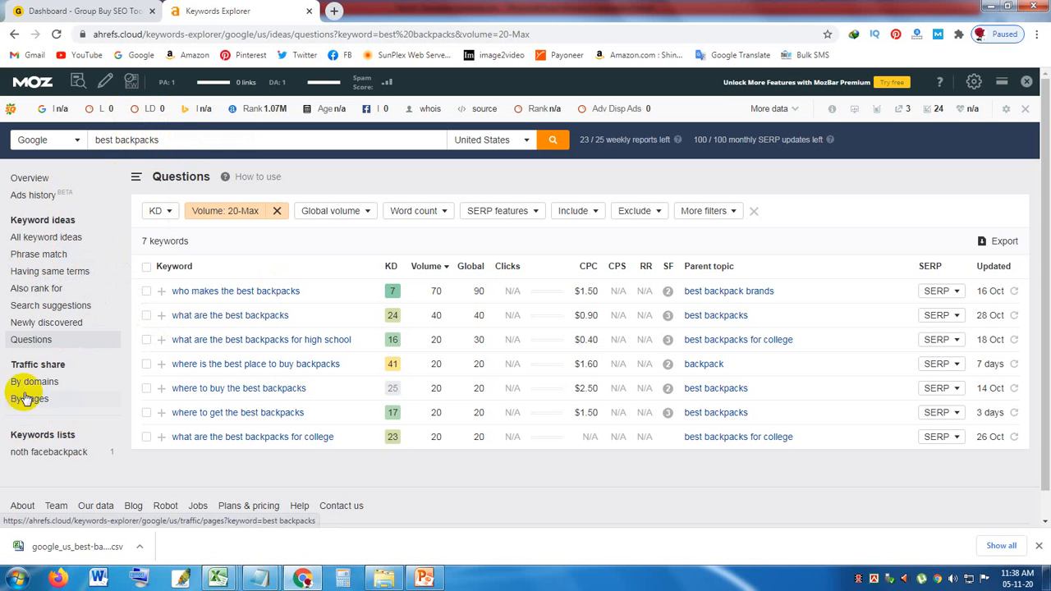
Step: List the phrase-match keywords for "best backpacks" and filter them to a maximum keyword difficulty of 3
click(37, 256)
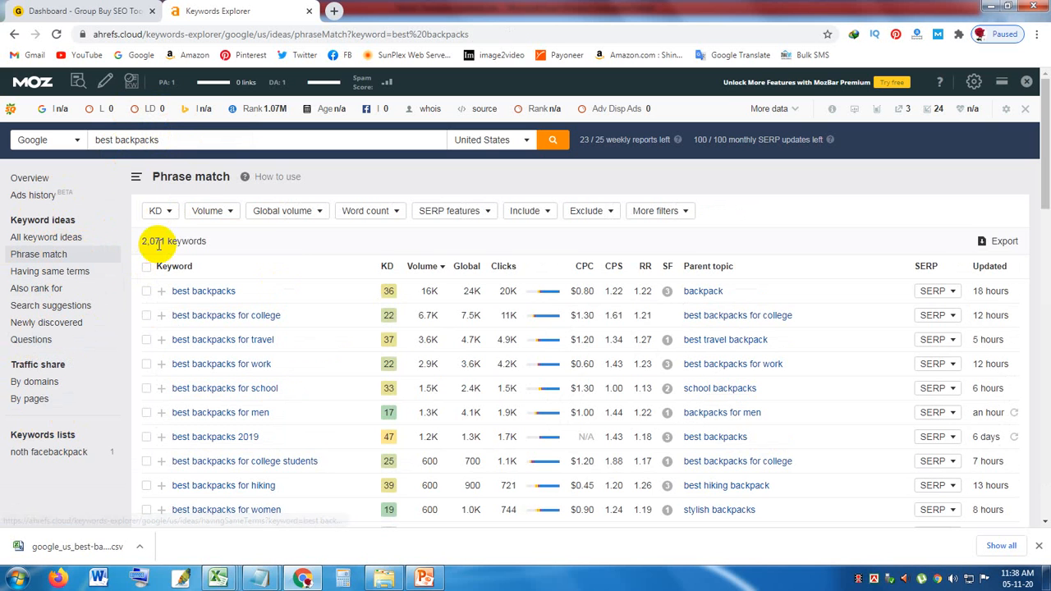
click(169, 212)
click(231, 238)
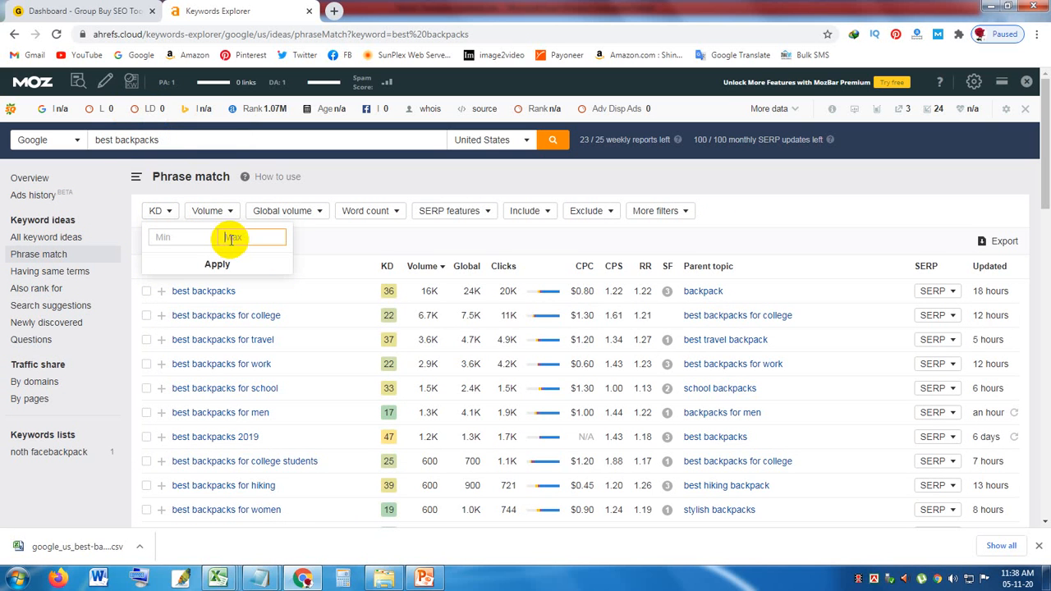
text(3)
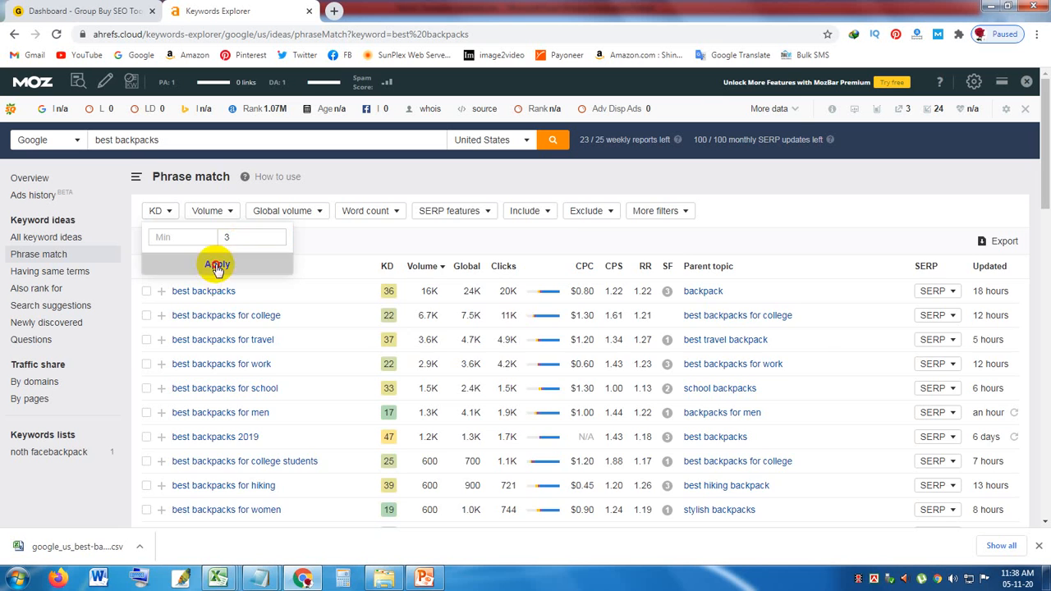
click(216, 265)
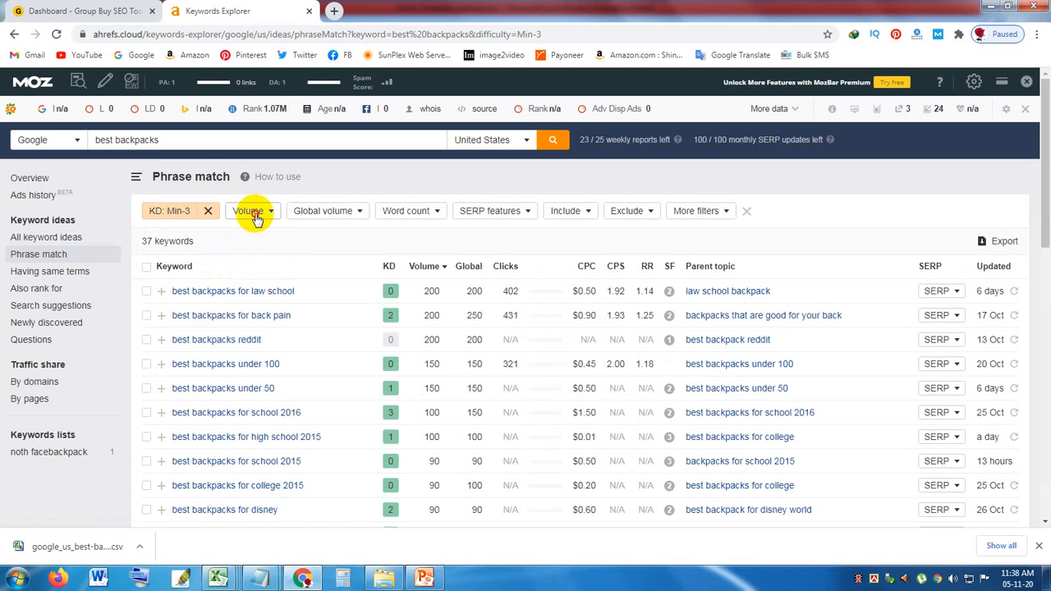
Step: Filter the phrase-match keywords to a maximum volume of 100 and look through the list
click(255, 215)
click(323, 237)
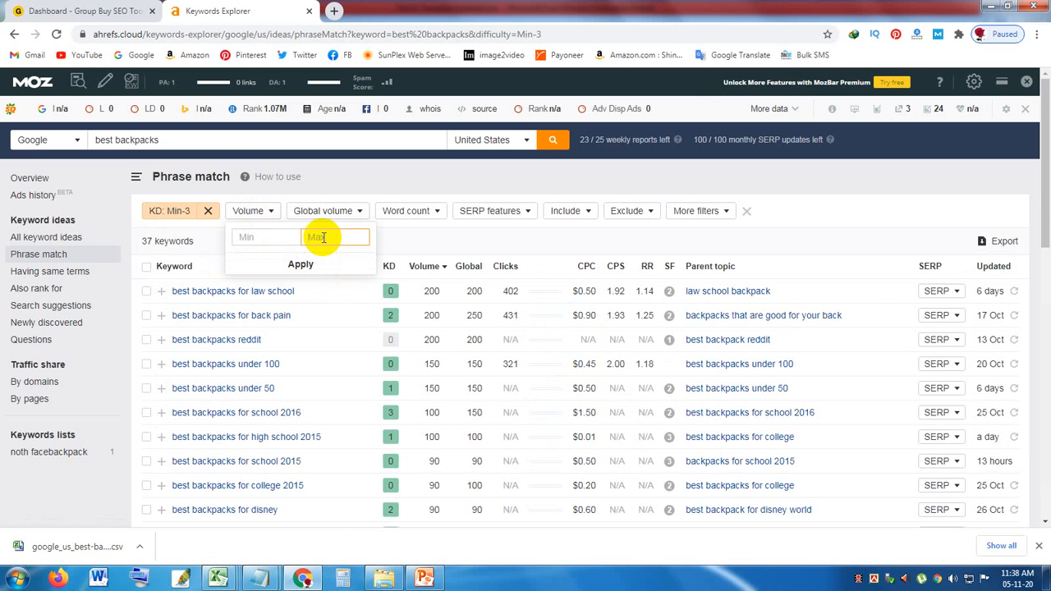
click(298, 264)
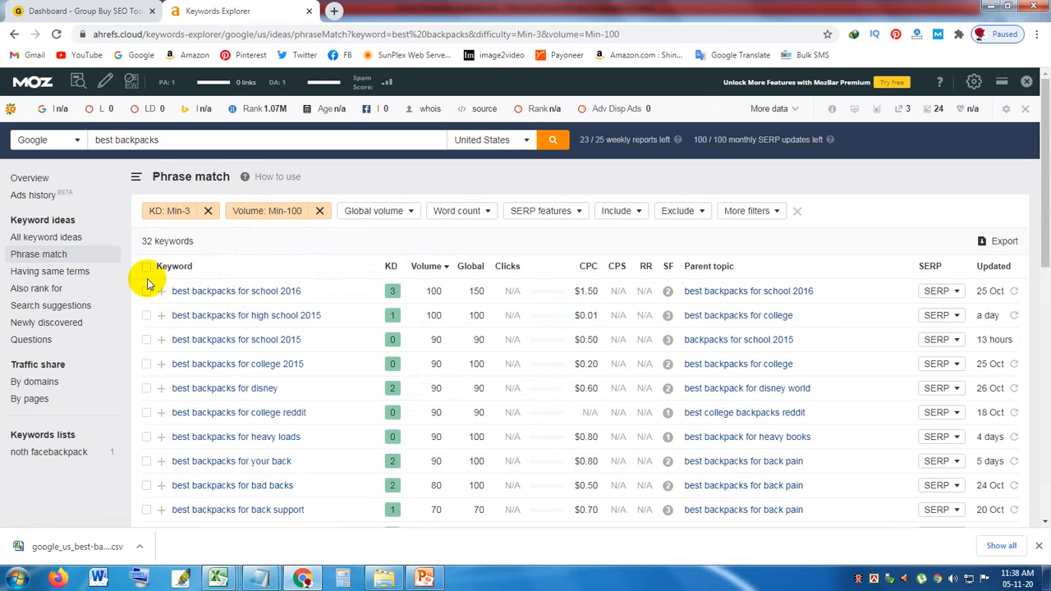
scroll(476, 392, down, 3)
scroll(476, 393, down, 4)
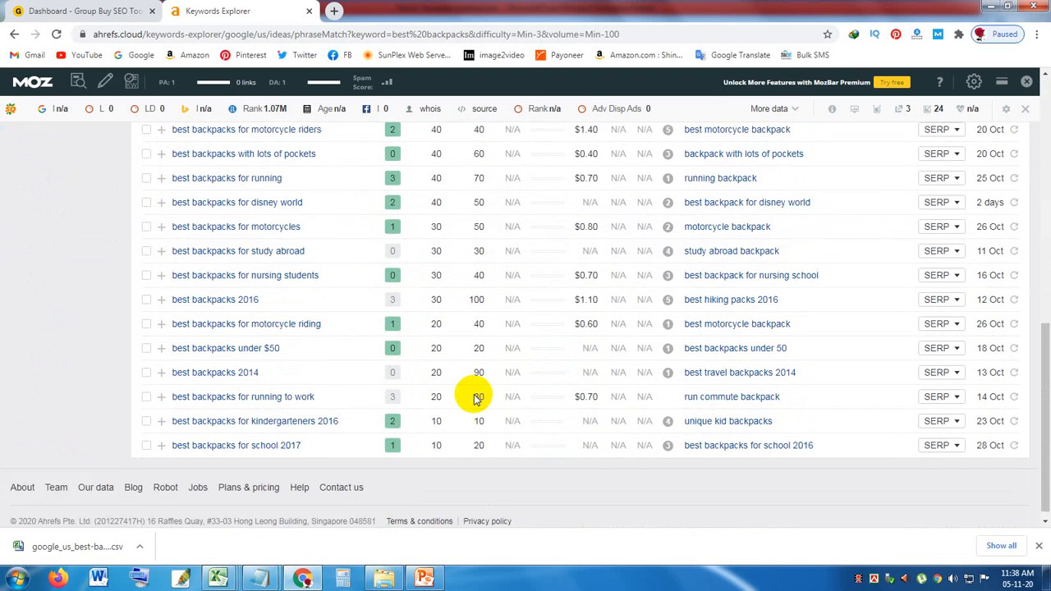
scroll(469, 397, up, 8)
Step: Set the volume filter of the phrase-match keywords to a minimum of 100 and a maximum of 100
click(304, 215)
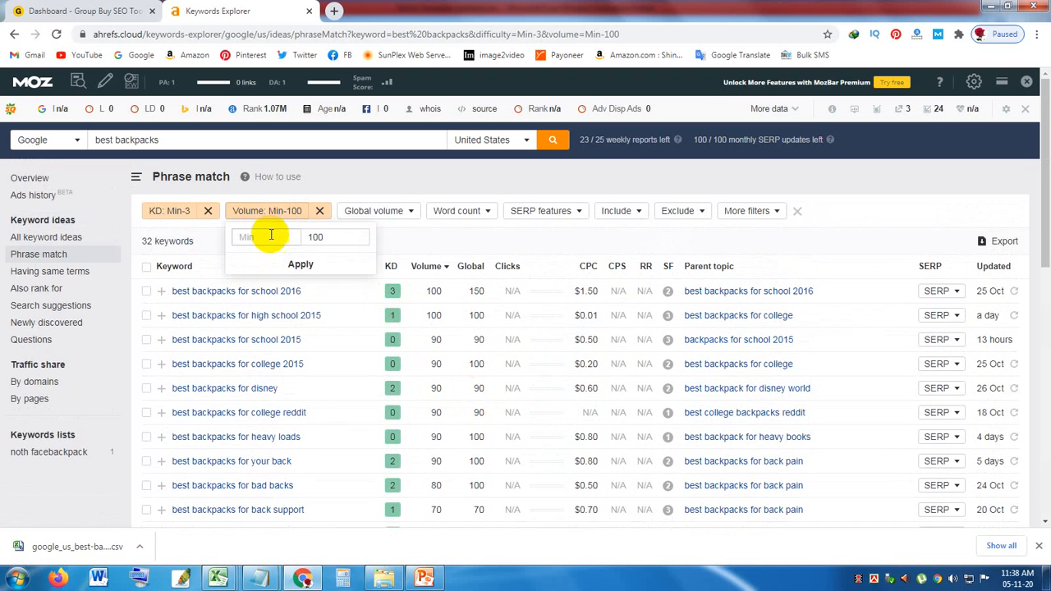
double_click(338, 236)
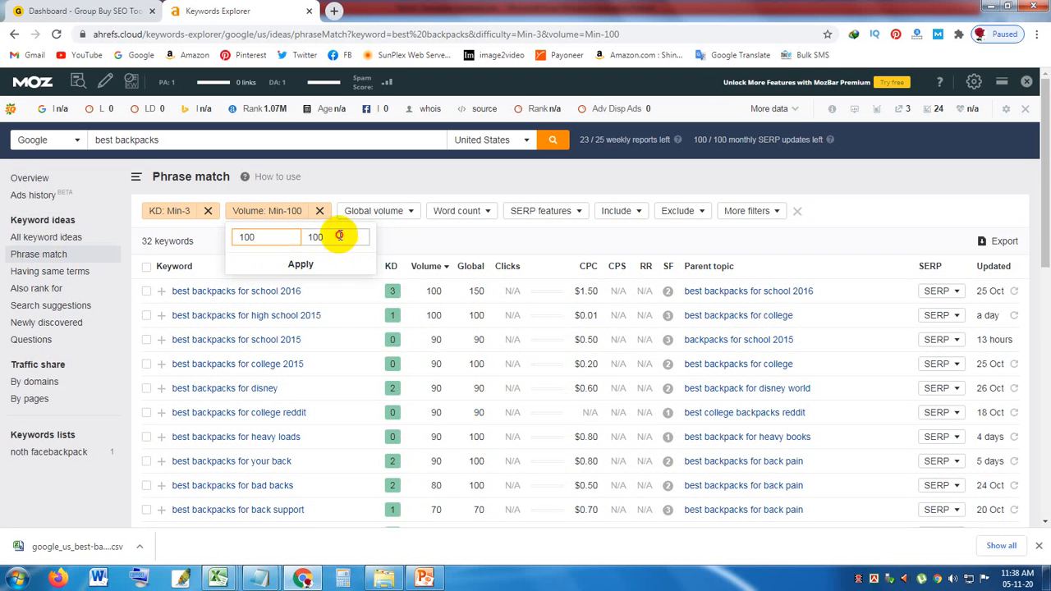
text(1)
click(300, 264)
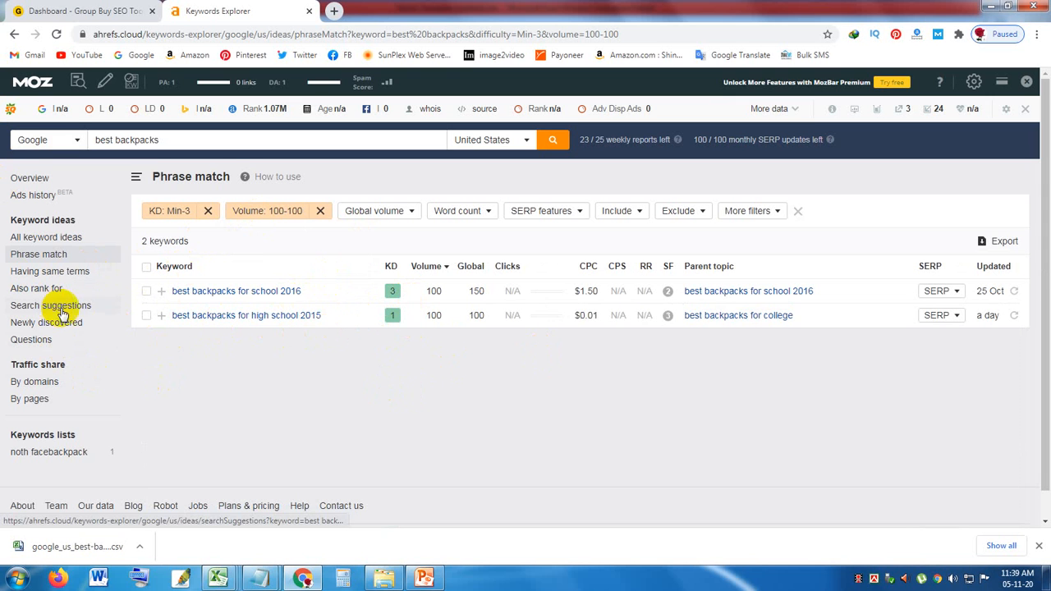
Step: List the keywords having the same terms as "best backpacks" and filter them to a maximum keyword difficulty of 3
click(52, 276)
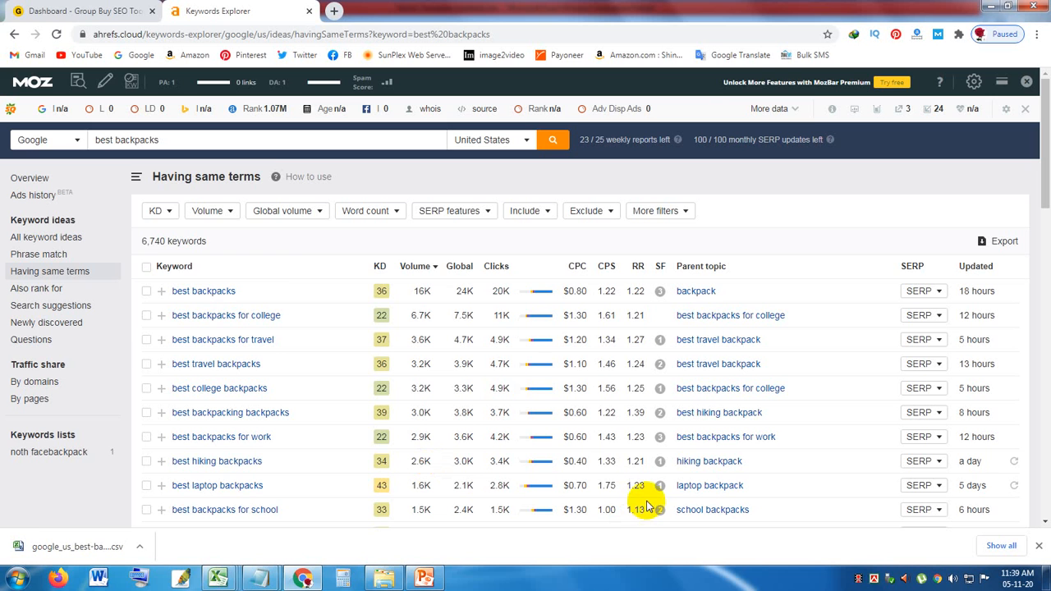
click(160, 212)
click(251, 239)
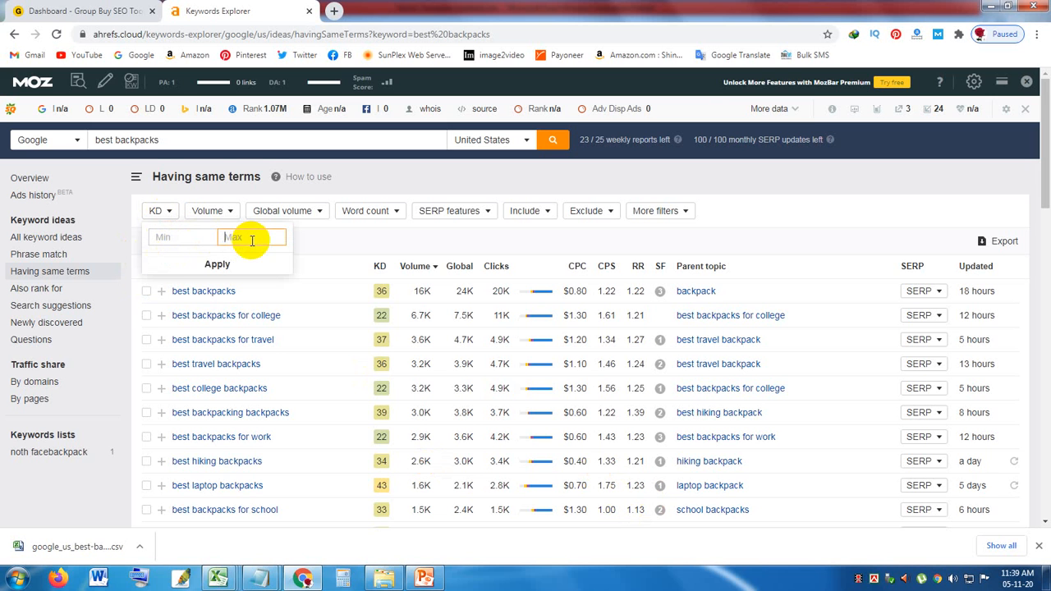
click(215, 264)
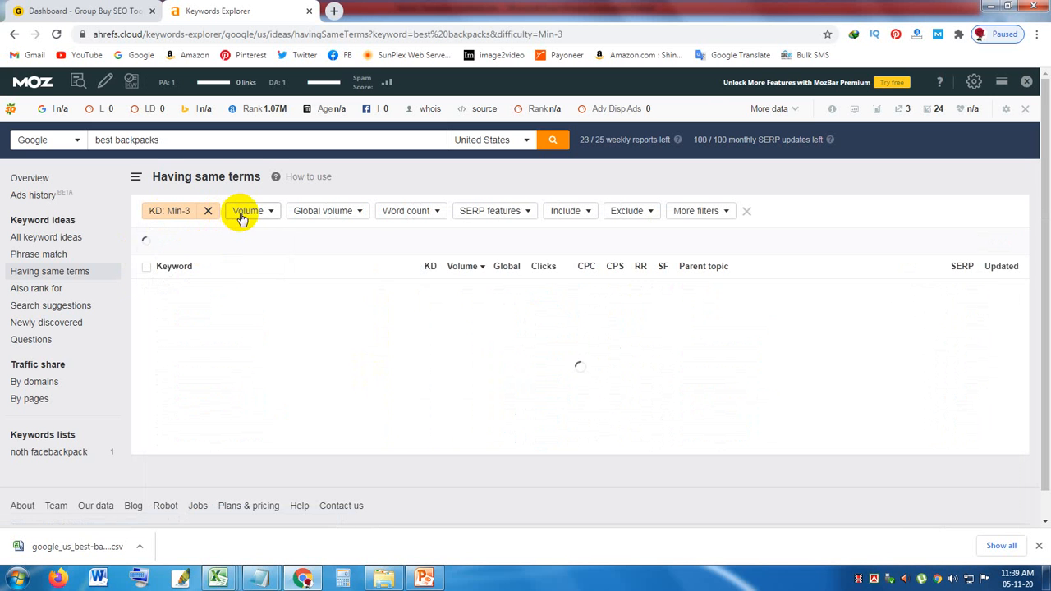
Step: Filter the same-terms keywords to a minimum volume of 200 and look through them
click(253, 215)
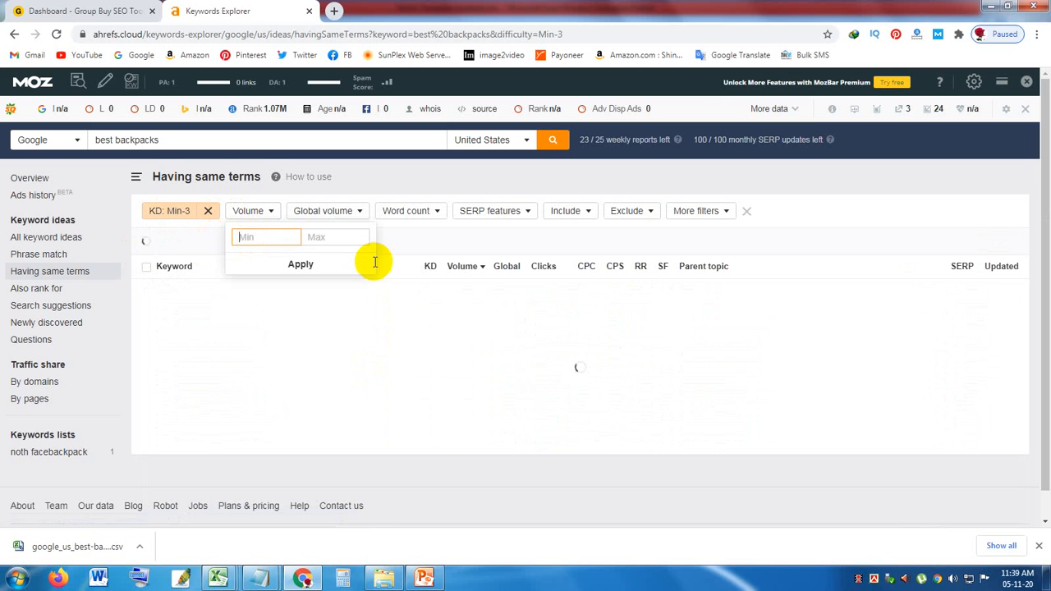
text(100)
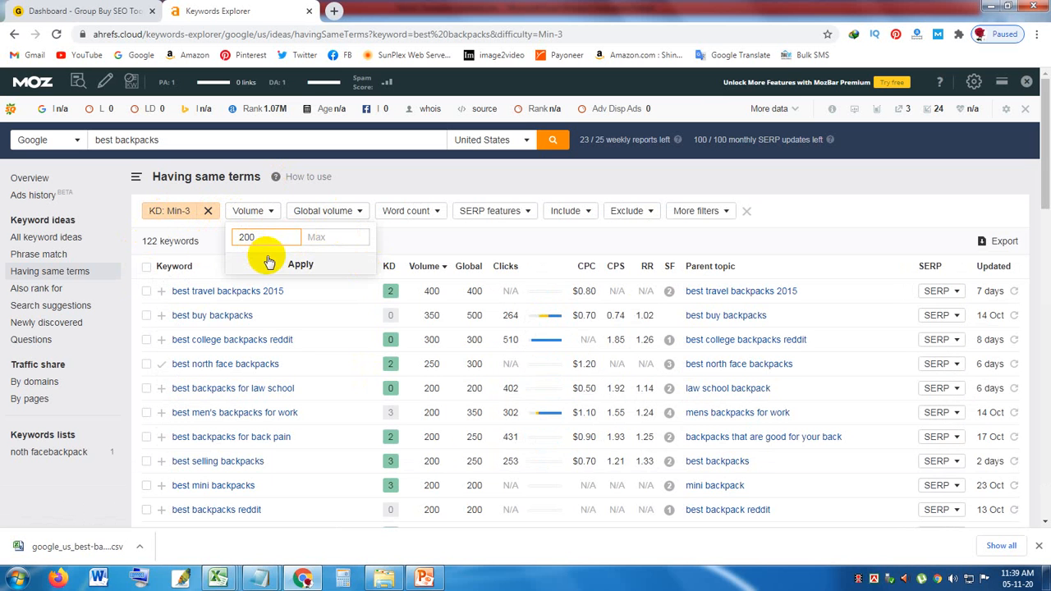
click(301, 265)
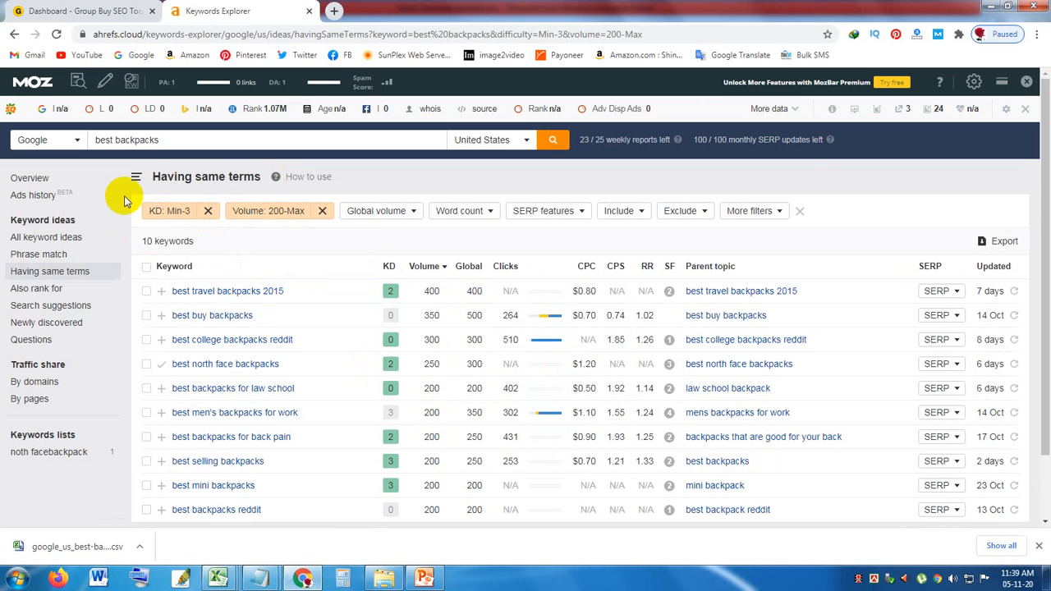
scroll(435, 411, down, 2)
scroll(398, 402, up, 2)
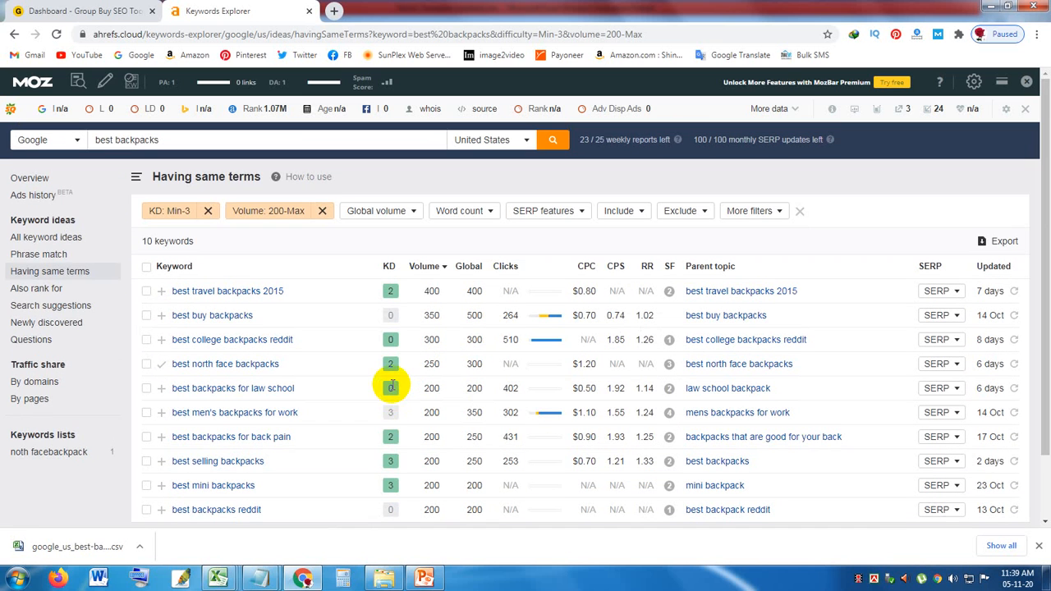
Step: Revisit the unfiltered phrase-match keywords, and list and examine the newly discovered keywords for "best backpacks"
click(49, 258)
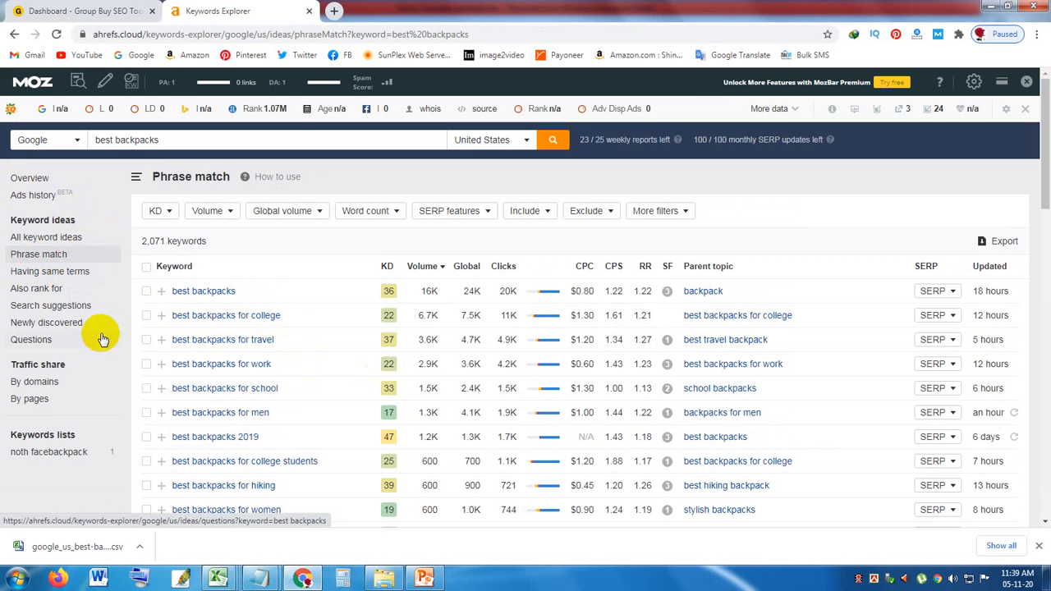
click(50, 329)
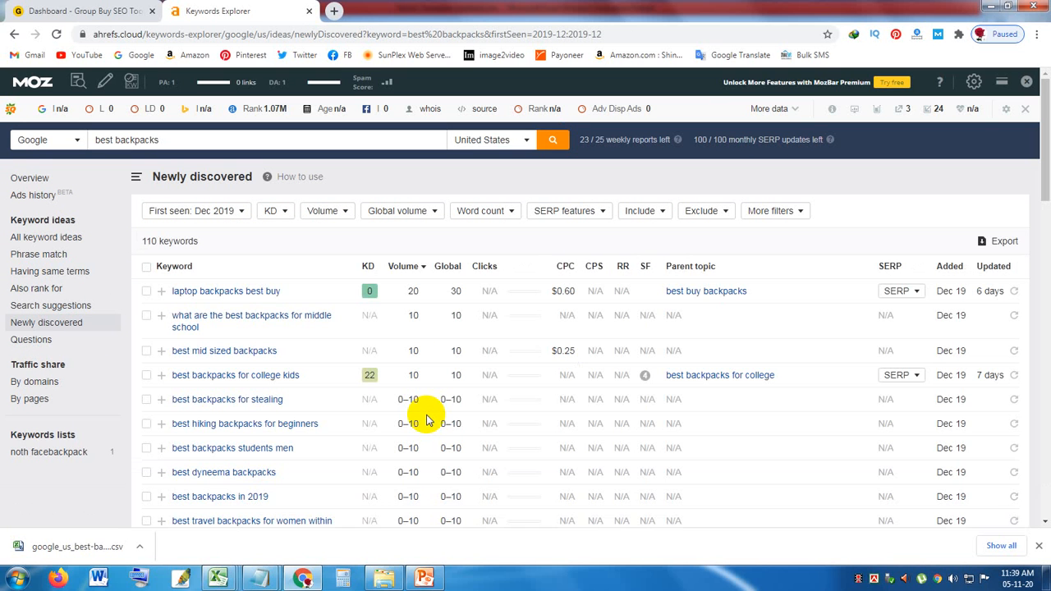
scroll(445, 422, down, 1)
scroll(410, 319, up, 1)
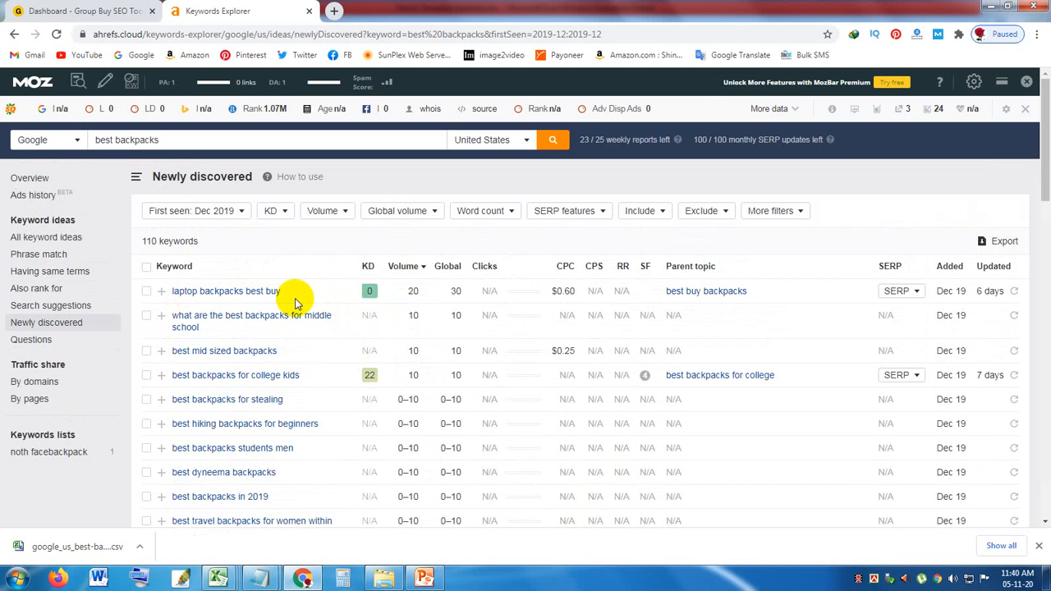
scroll(328, 427, down, 6)
scroll(322, 441, up, 4)
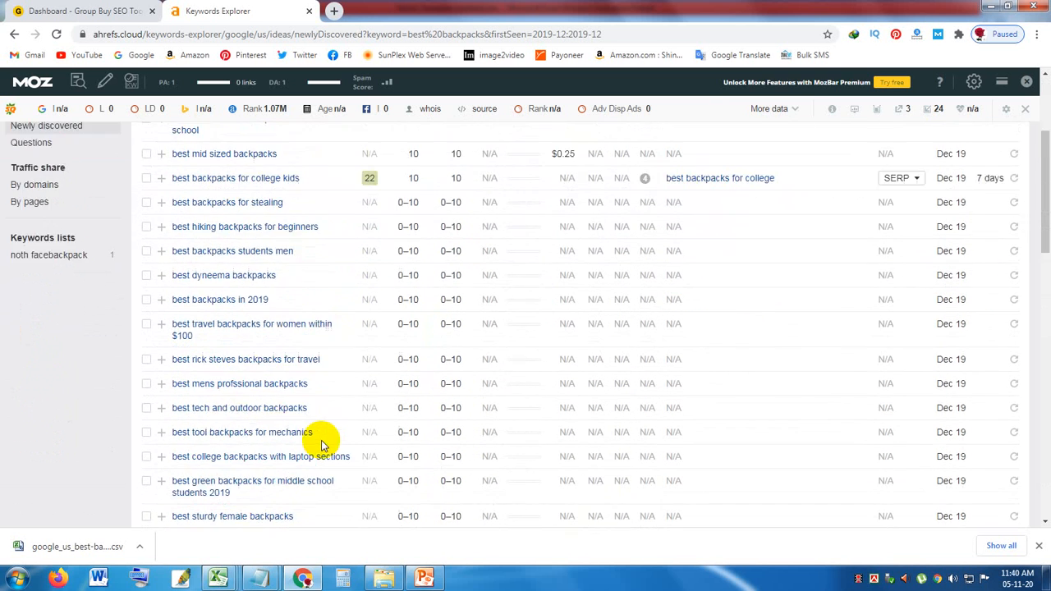
scroll(322, 443, up, 3)
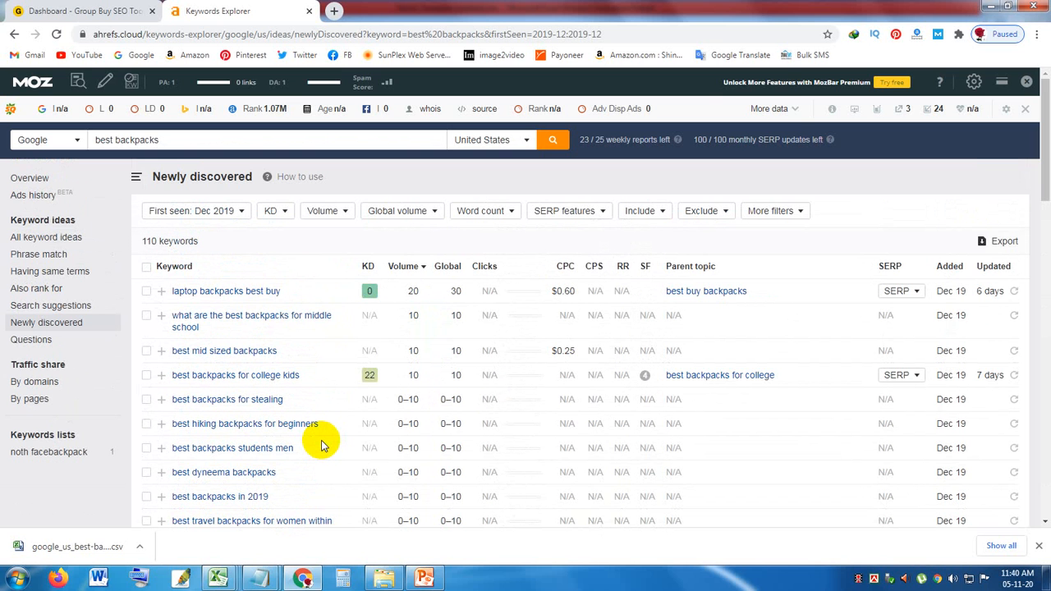
Step: Check the first-seen date range options of the newly discovered keywords and browse the list again
click(242, 211)
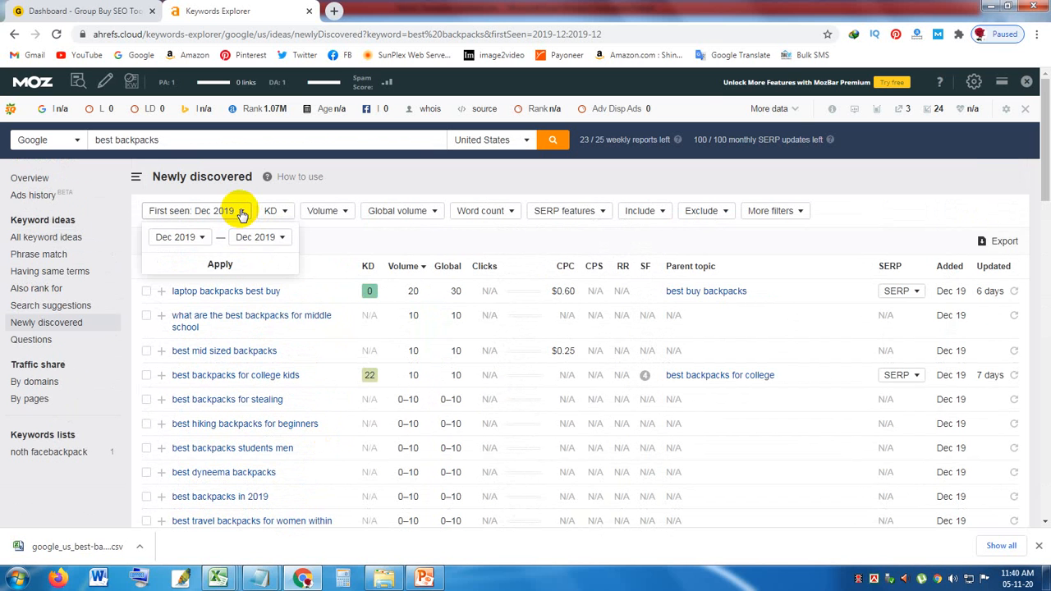
click(321, 239)
scroll(283, 388, down, 3)
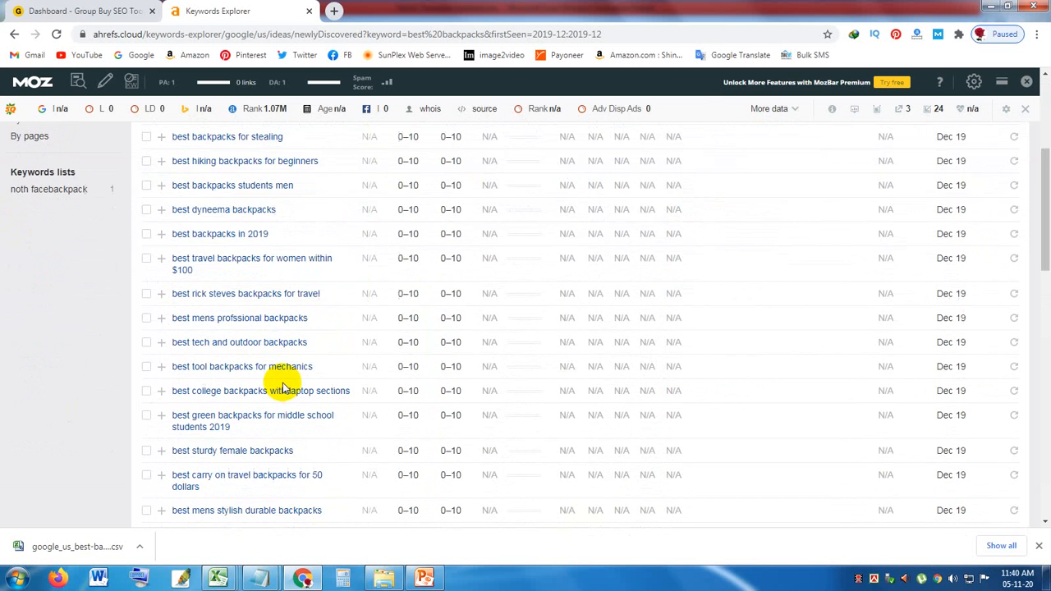
scroll(283, 388, up, 3)
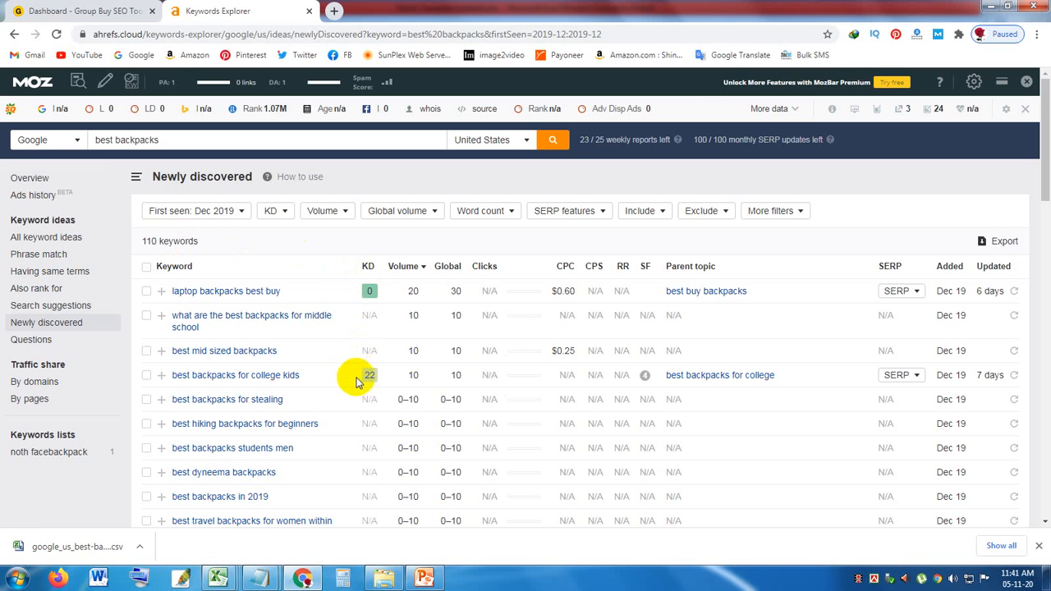
Step: Switch to the Niche Template Updated.xlsx workbook in Excel
mouse_move(221, 581)
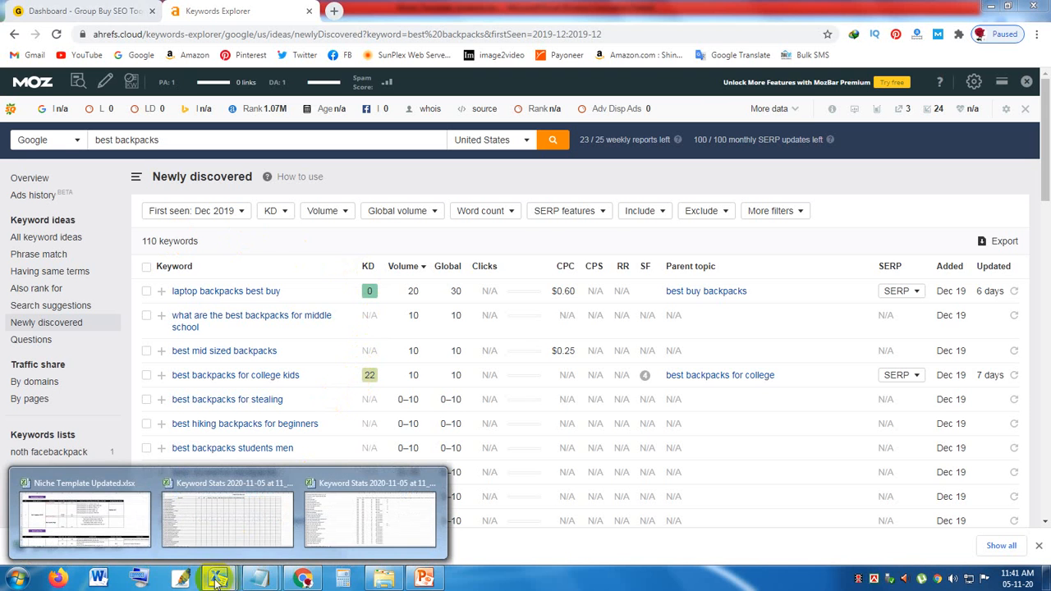
click(134, 522)
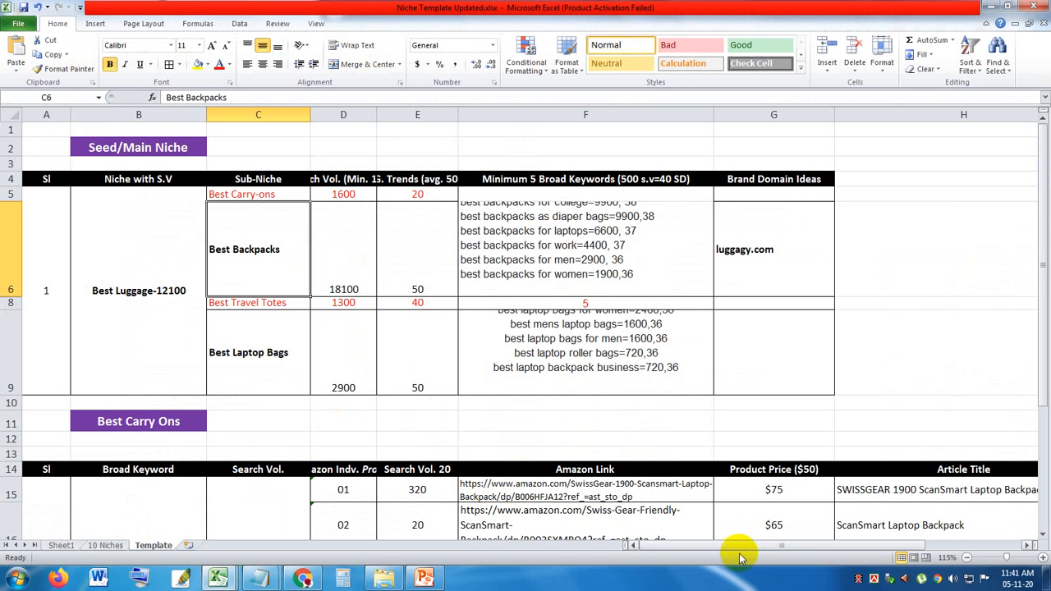